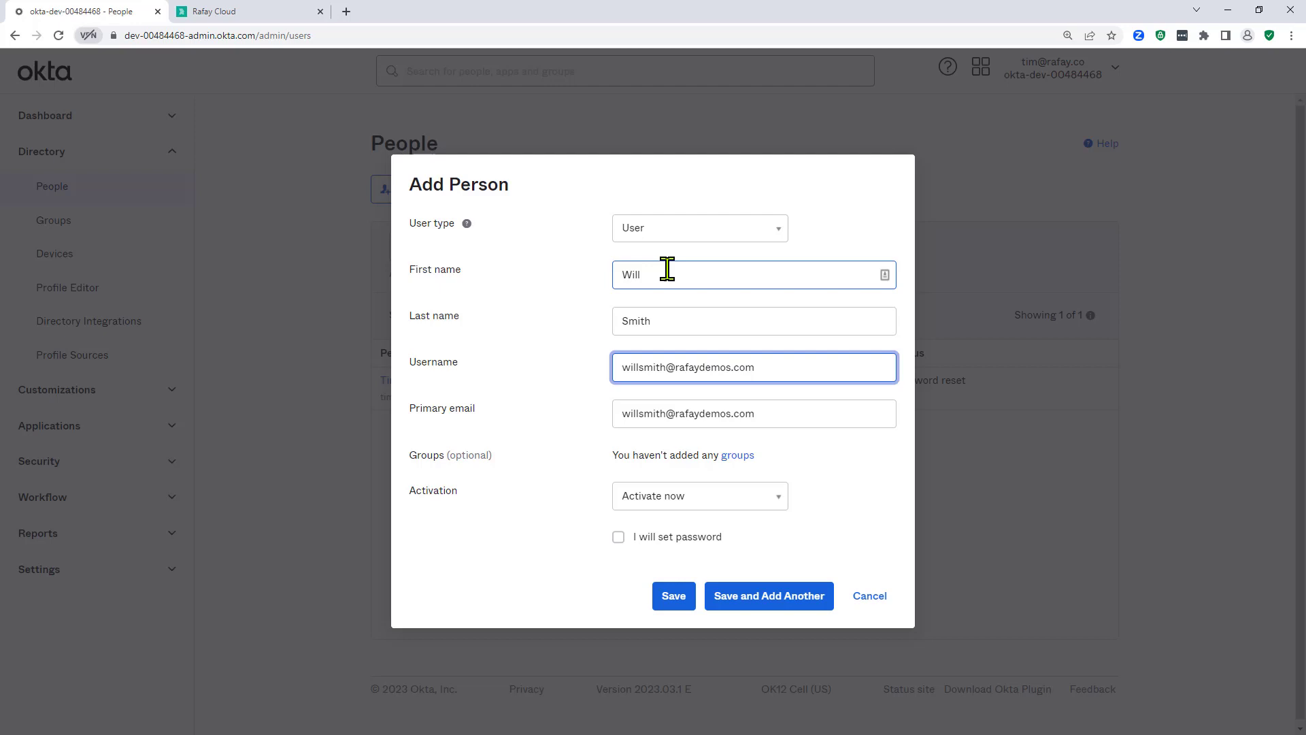
# Step: Save the new user with an admin-set password and no forced change at first login
pyautogui.click(618, 538)
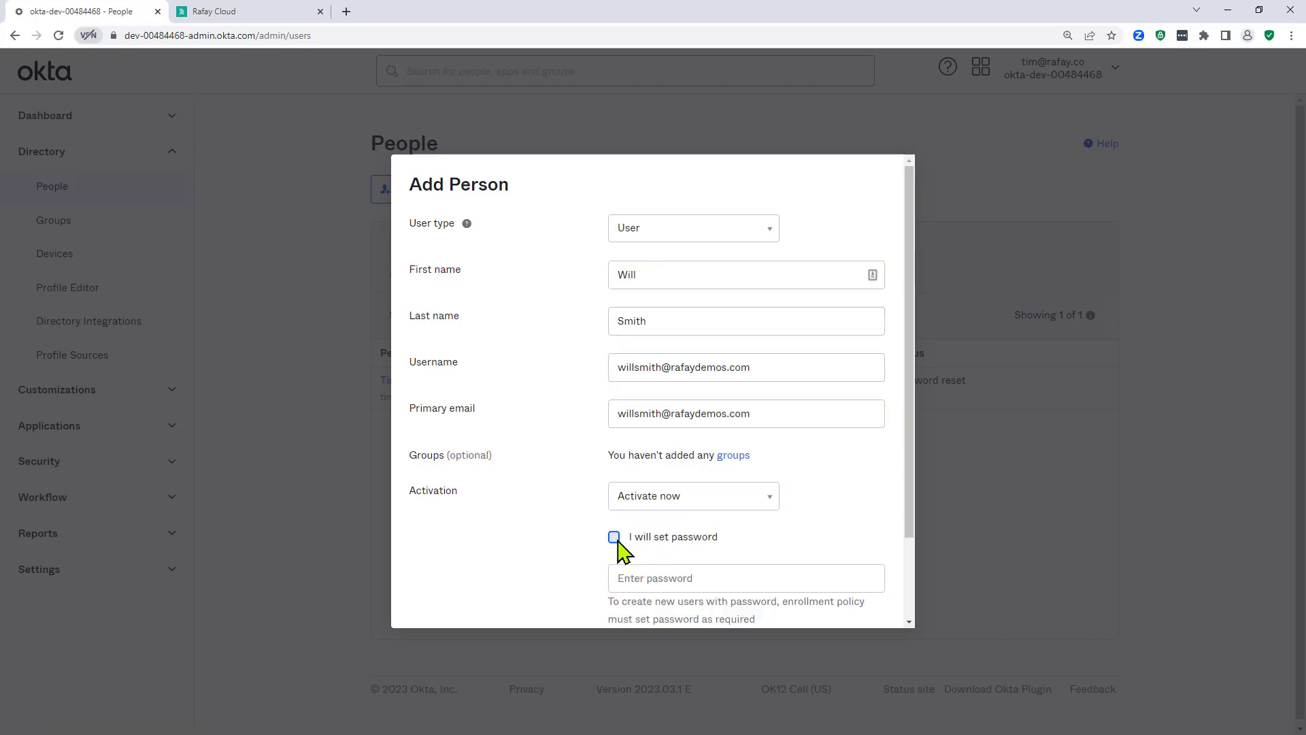
pyautogui.click(651, 529)
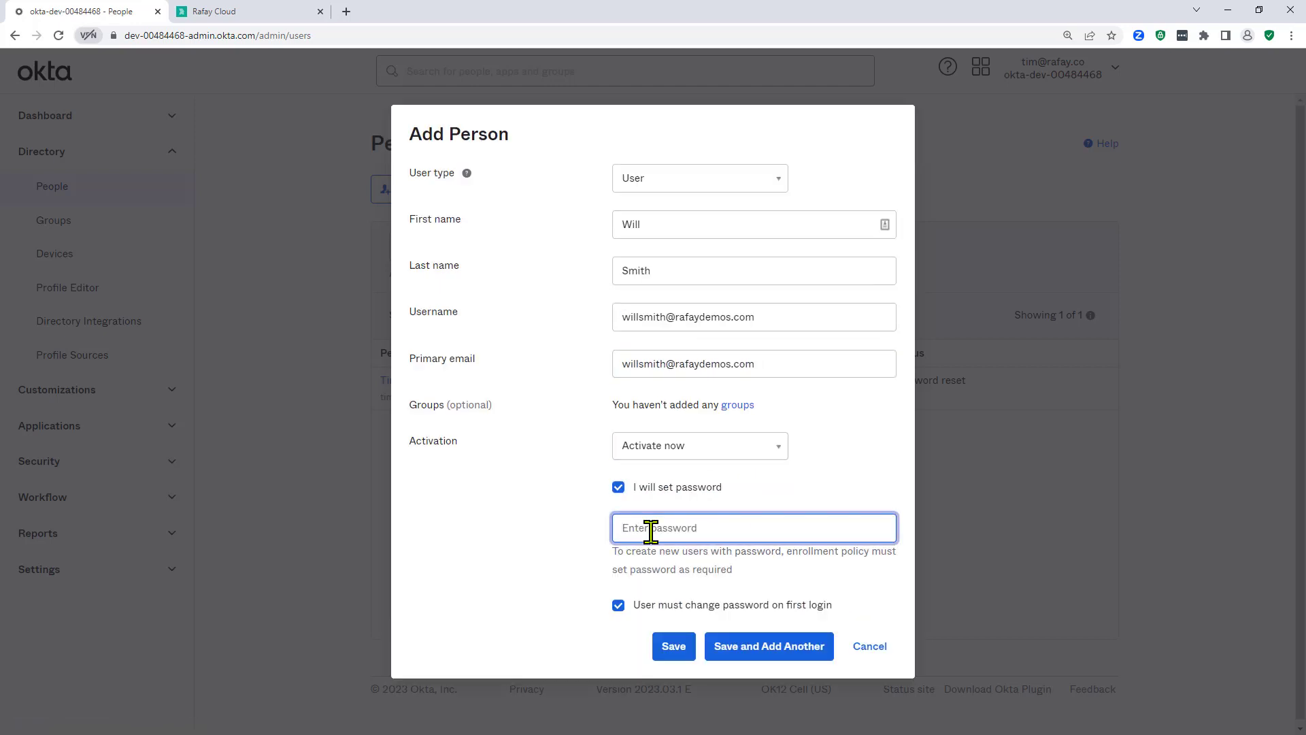
pyautogui.write('P')
pyautogui.click(619, 607)
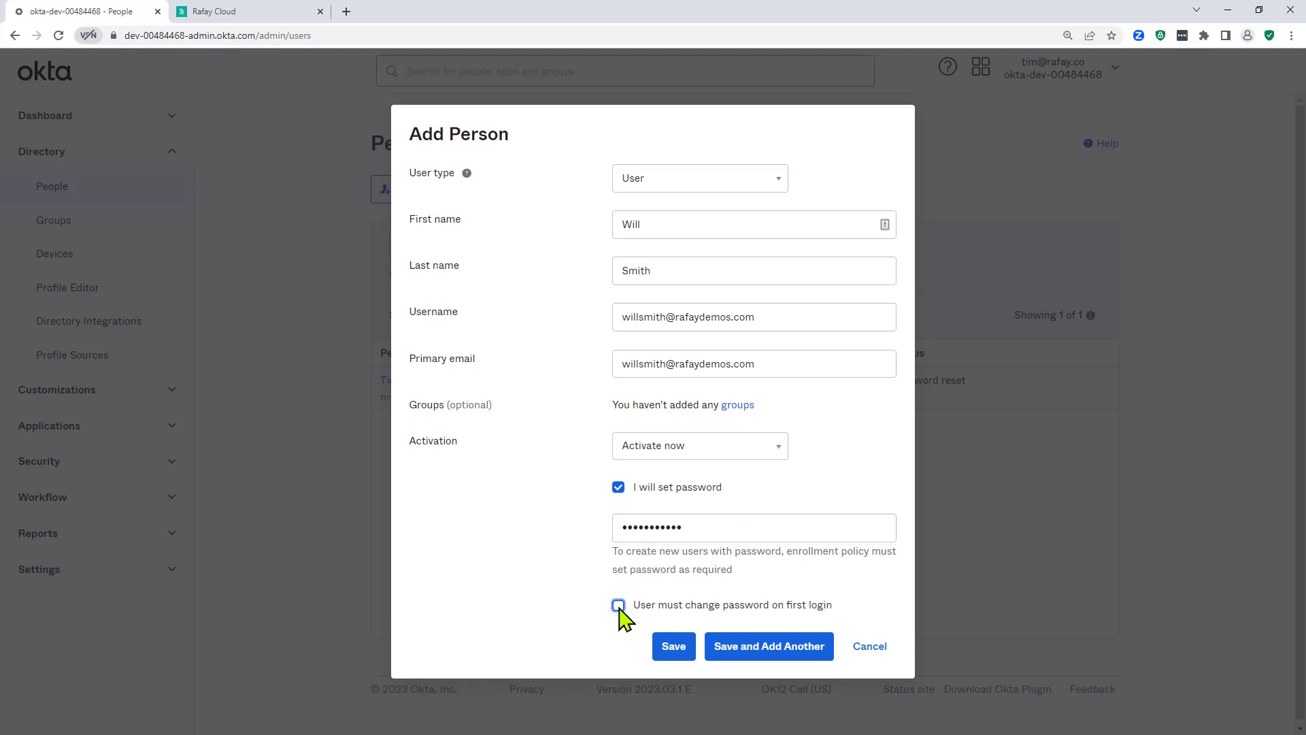
pyautogui.click(670, 649)
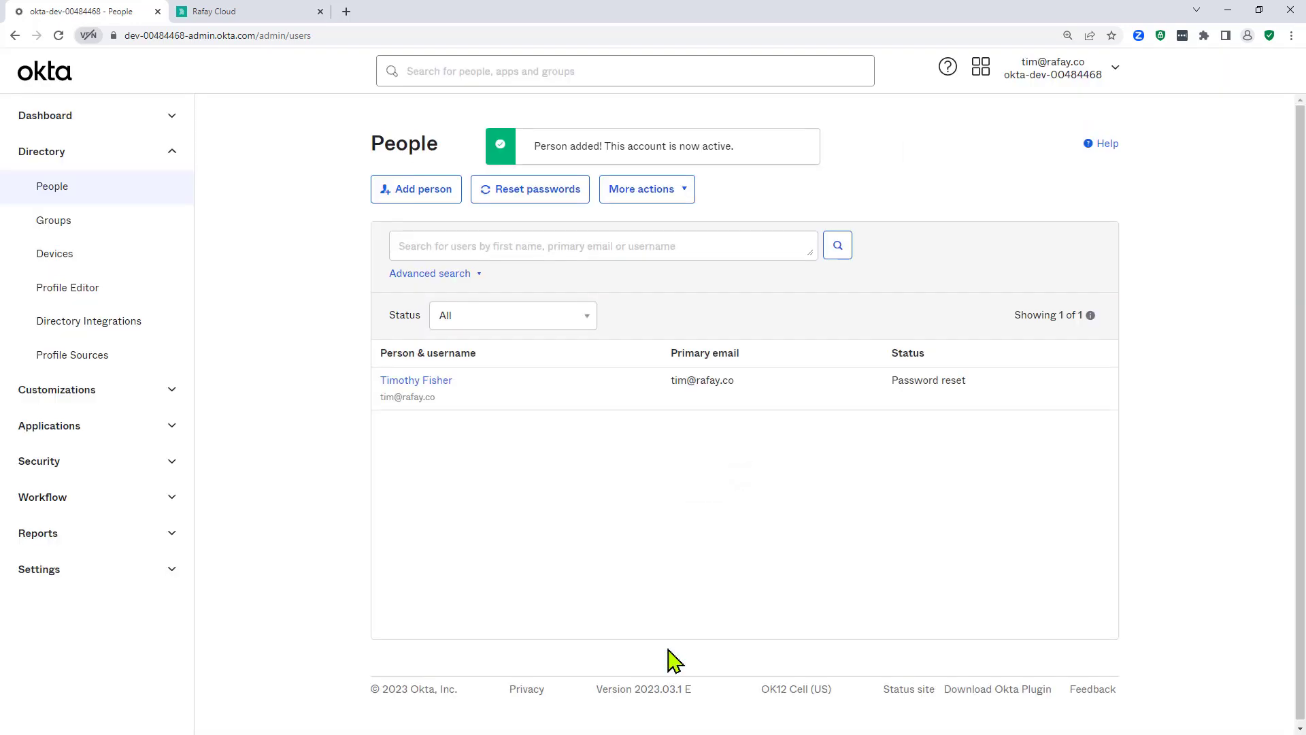
# Step: Add a group named 'Organization Read Only' and refresh the groups list to show it
pyautogui.click(87, 221)
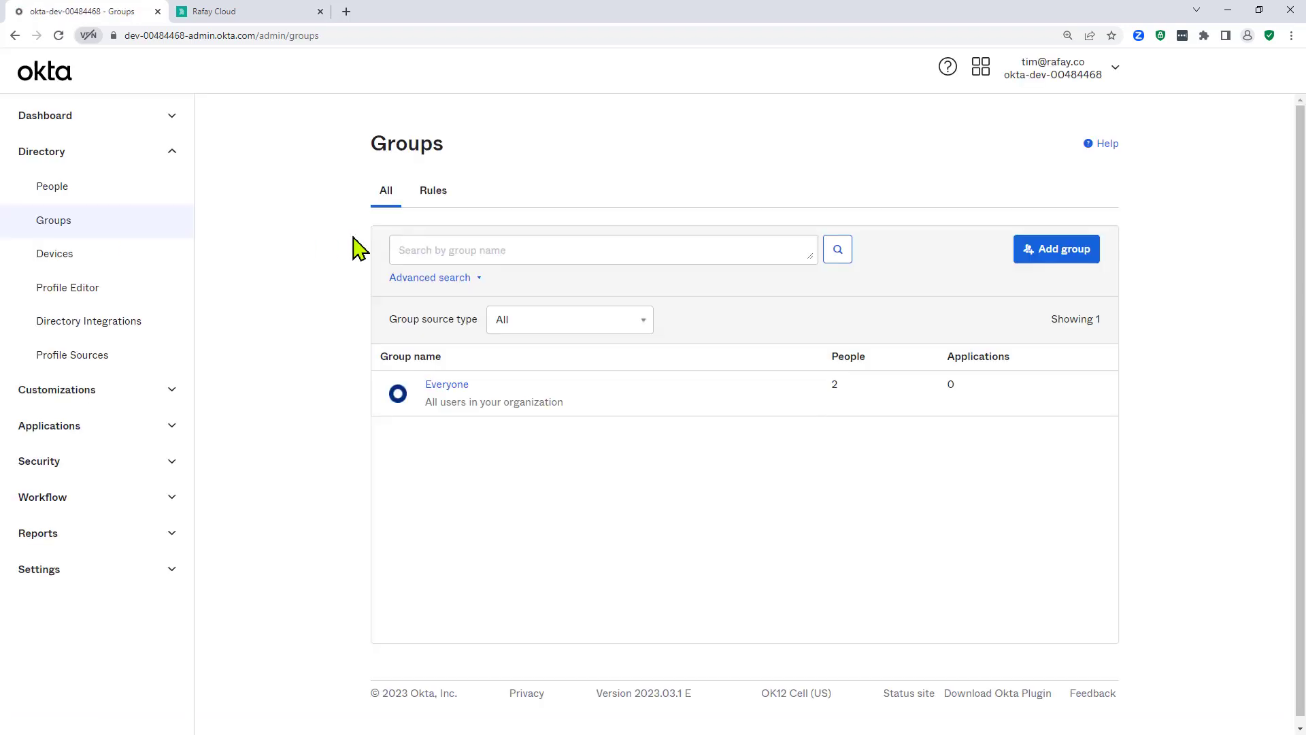
pyautogui.click(1048, 266)
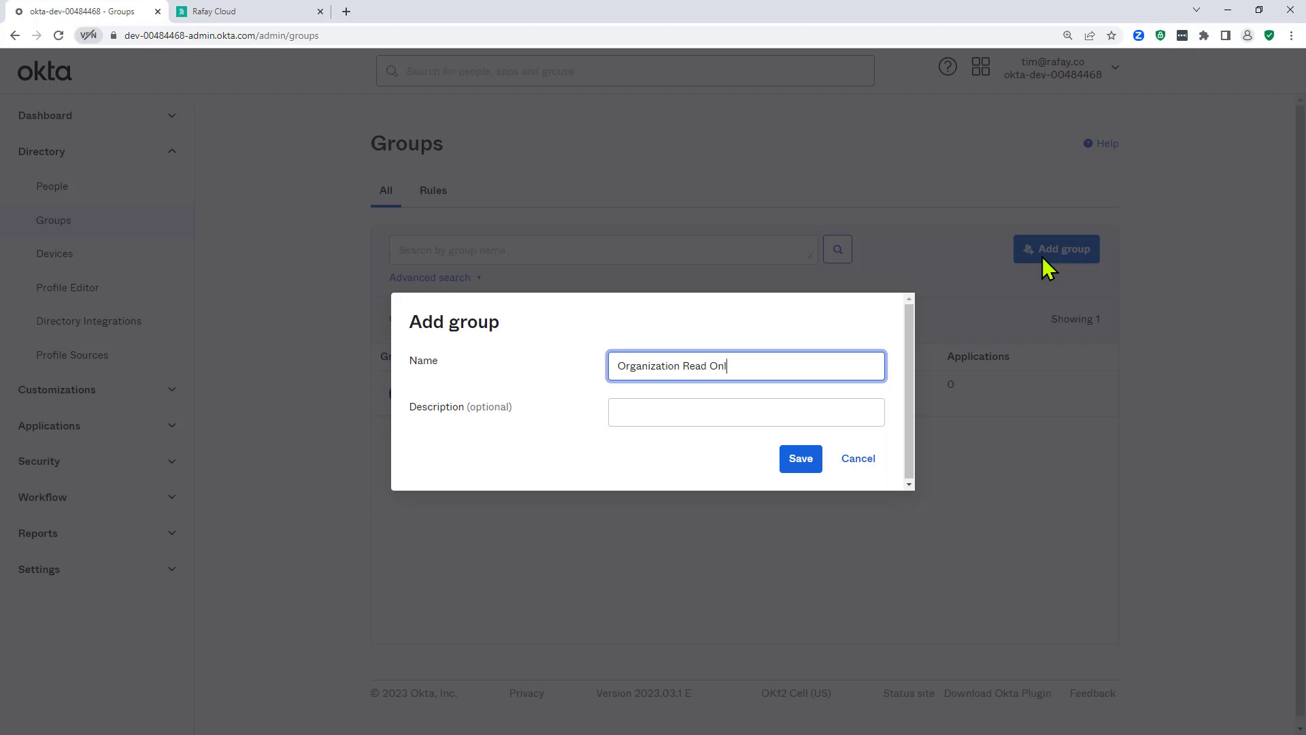
pyautogui.click(801, 459)
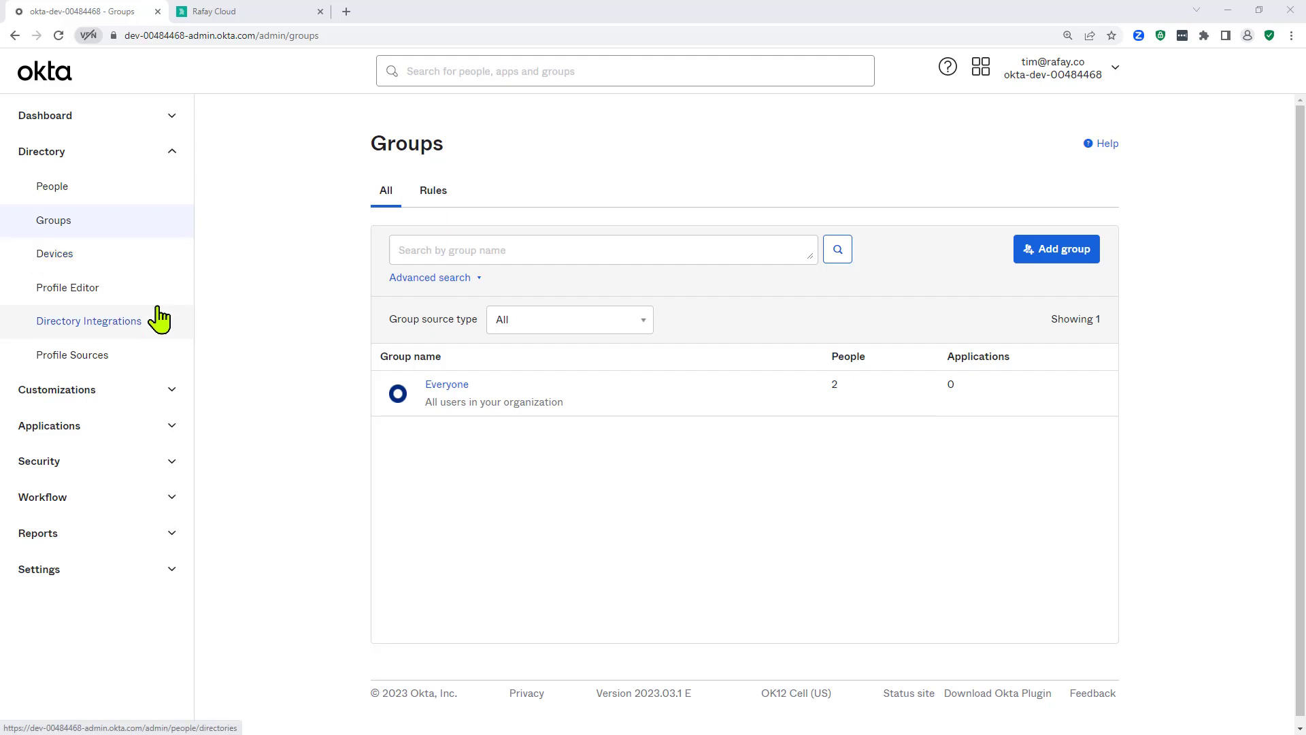
pyautogui.click(54, 221)
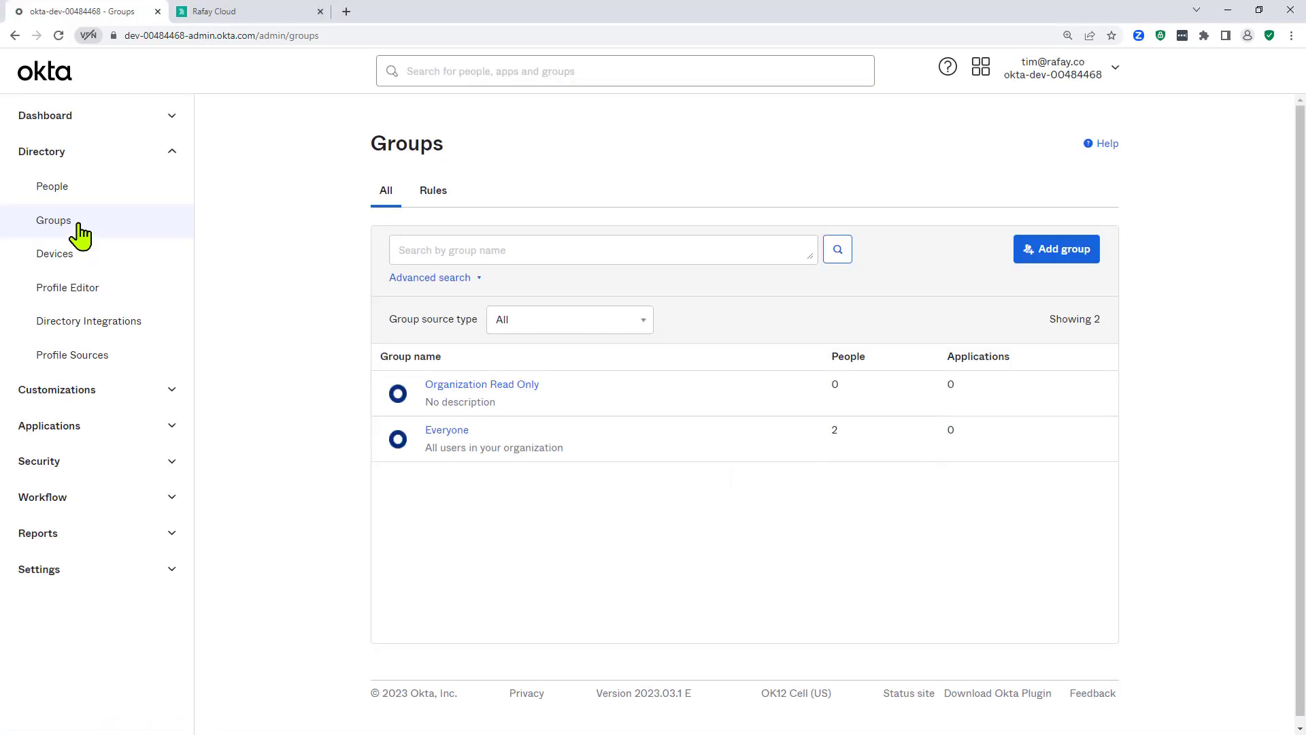
# Step: Assign the newly created user as the sole member of Organization Read Only
pyautogui.click(484, 386)
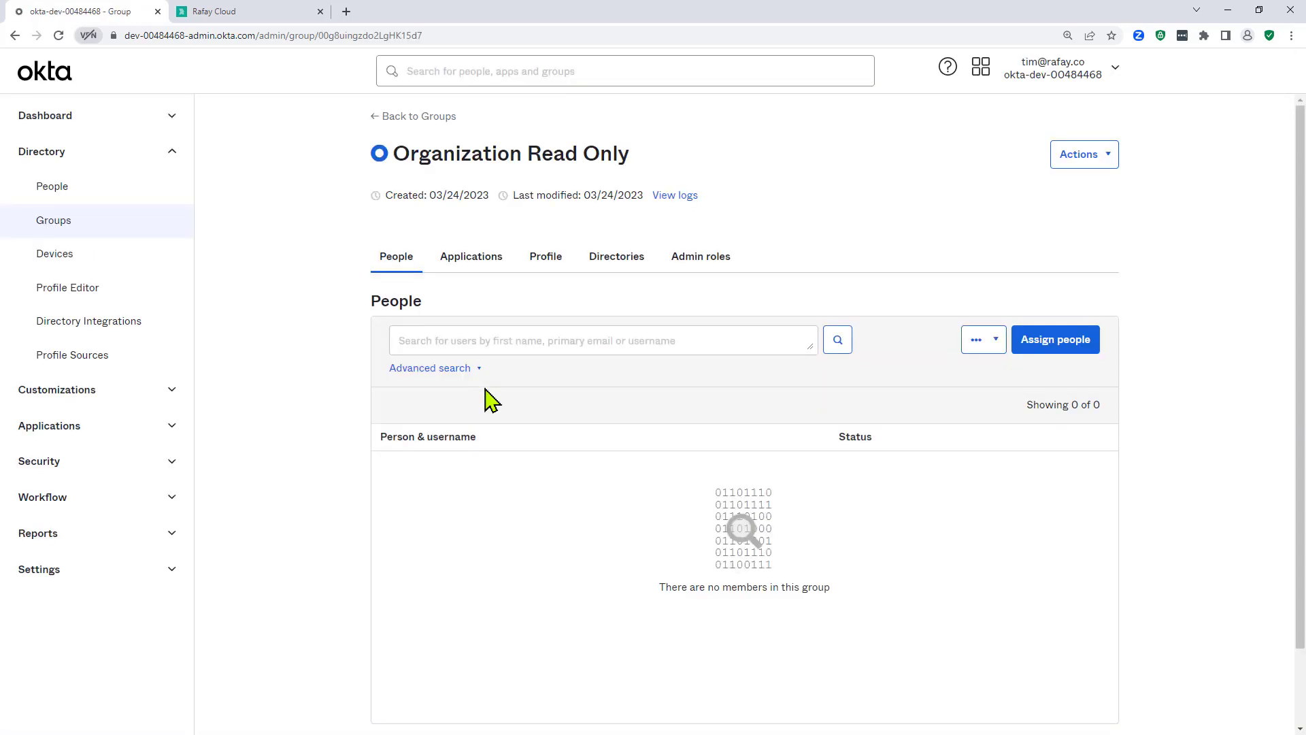
pyautogui.click(1083, 354)
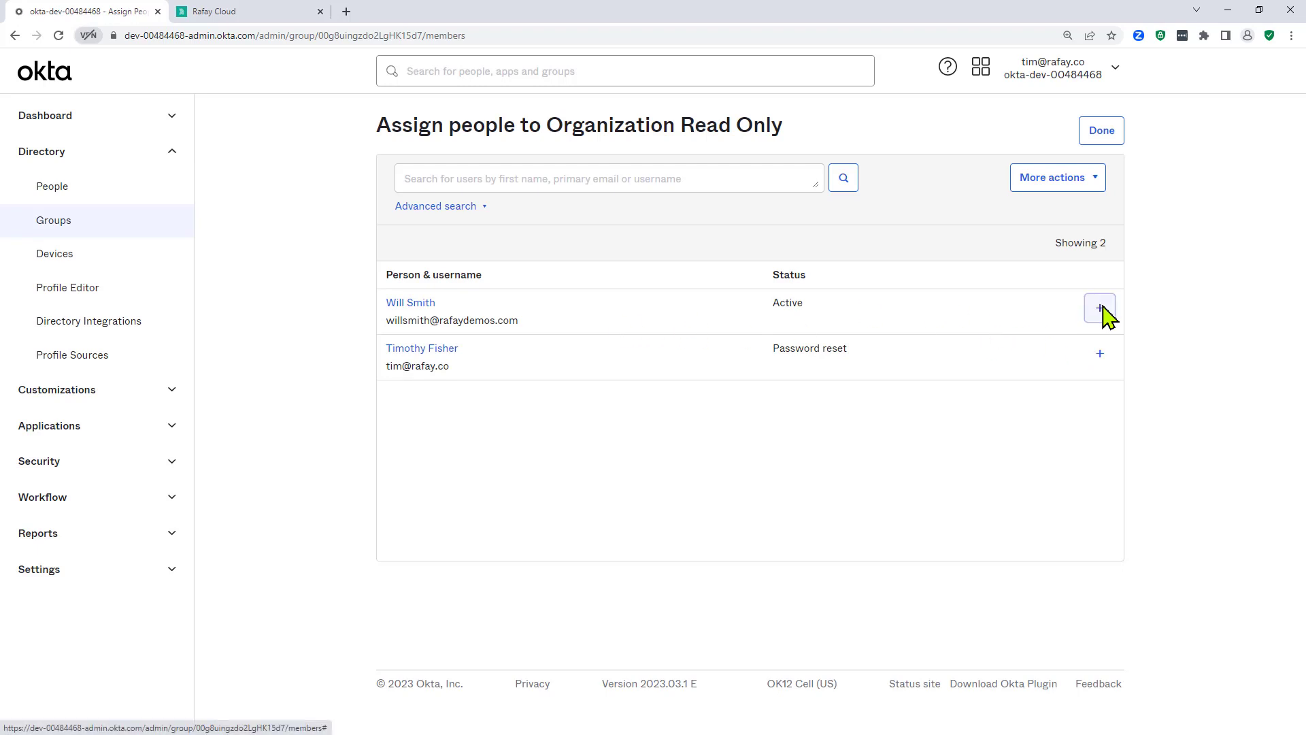
pyautogui.click(1104, 307)
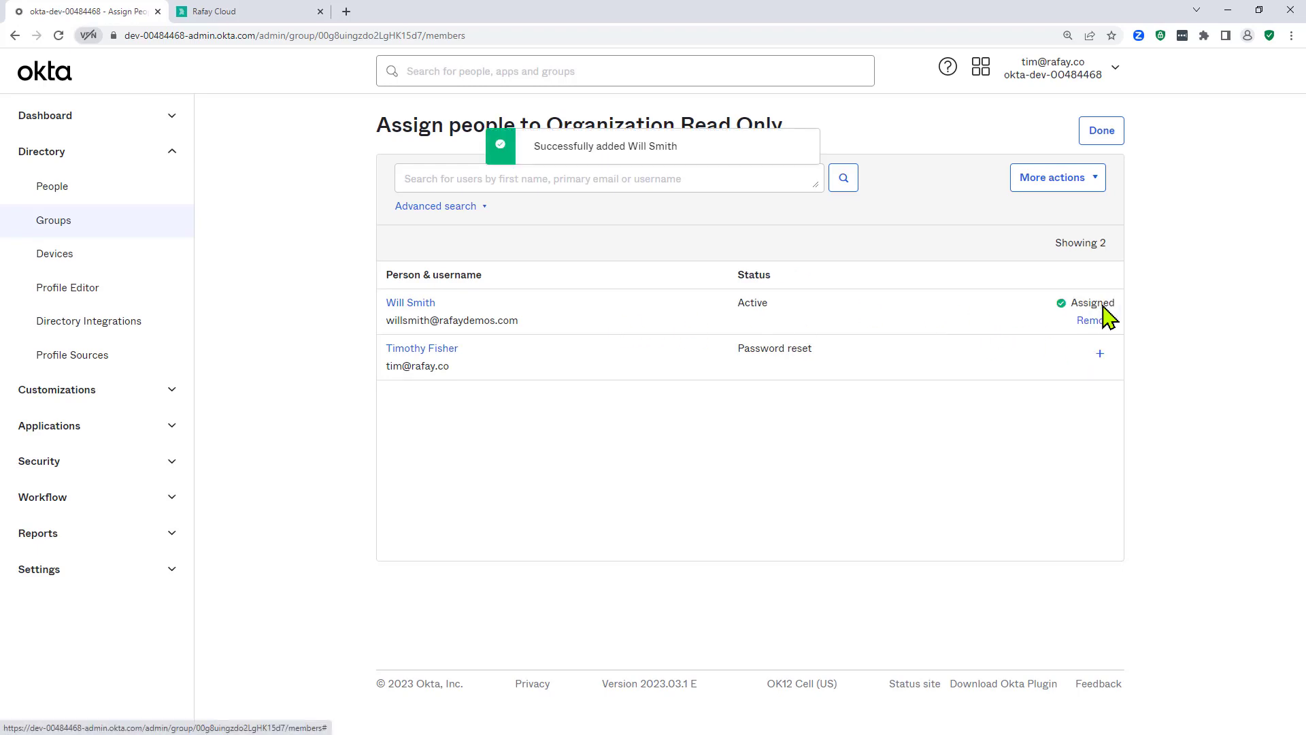
pyautogui.click(1101, 133)
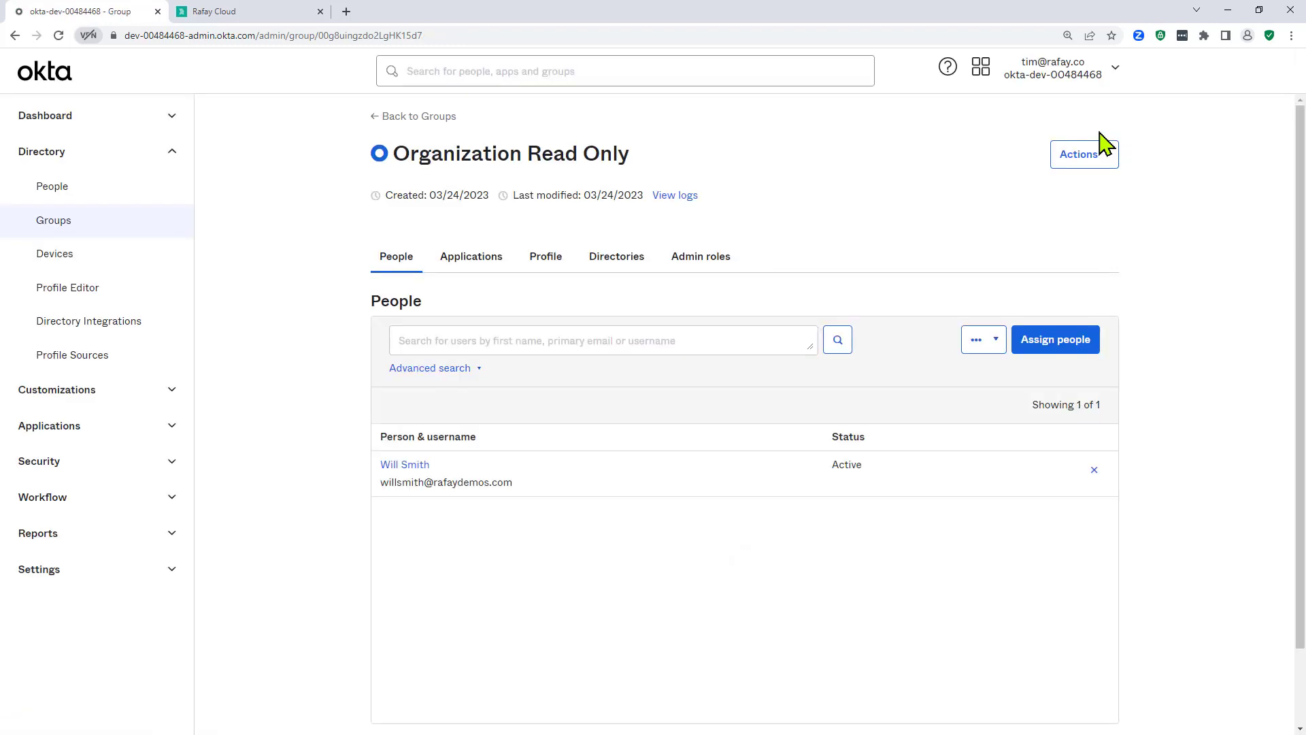
# Step: Assign the rafaydemos application to the Organization Read Only group
pyautogui.click(473, 258)
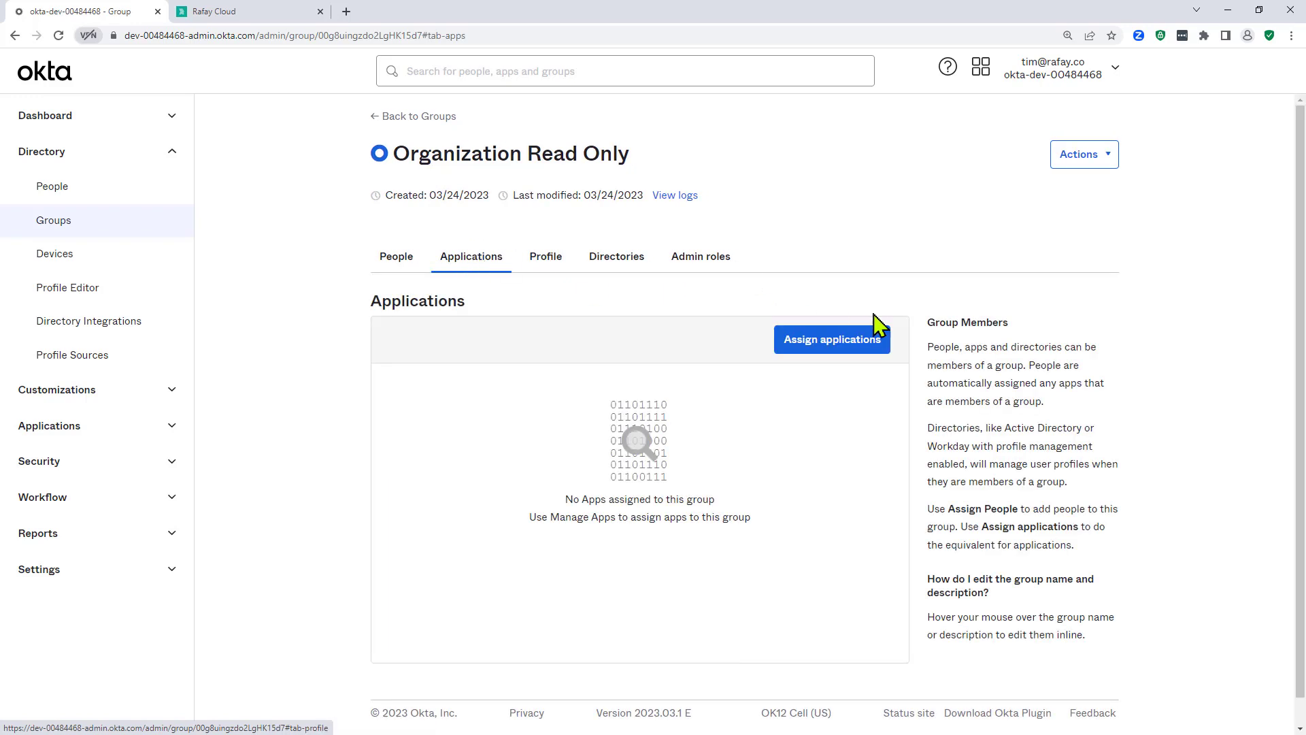
pyautogui.click(869, 347)
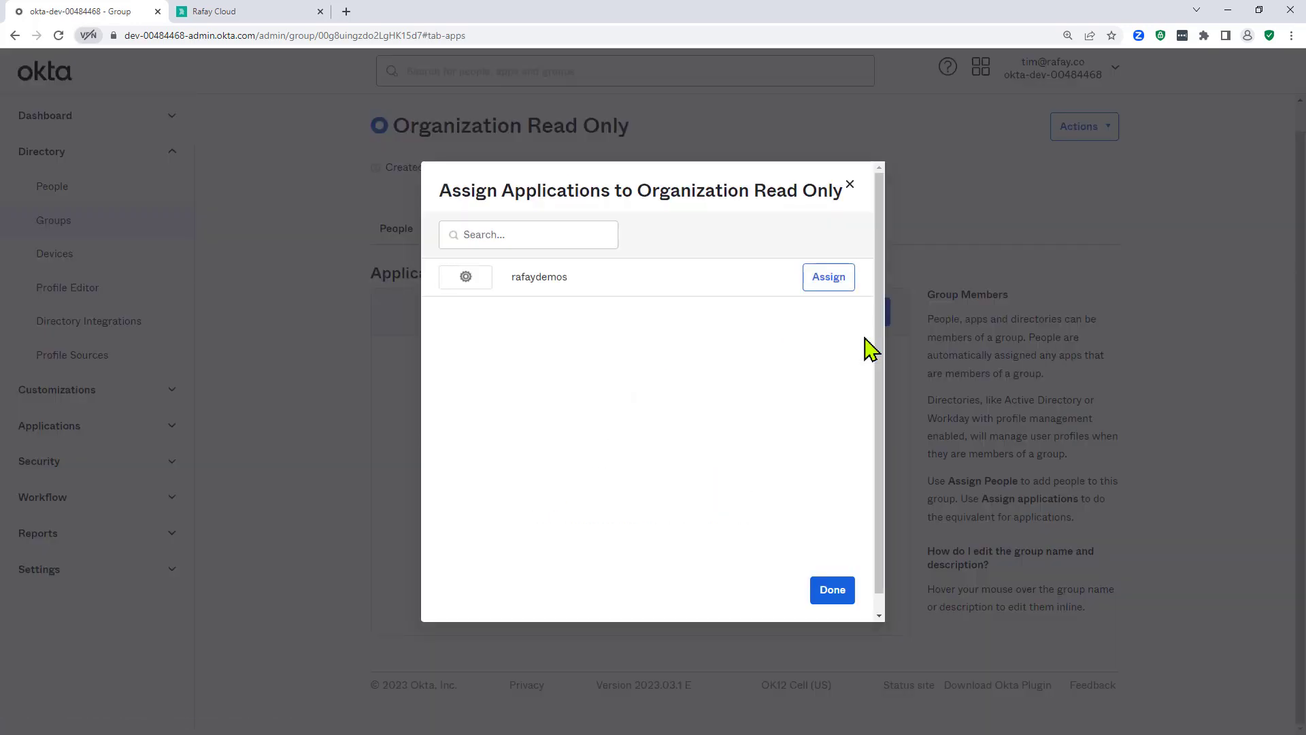
pyautogui.click(826, 280)
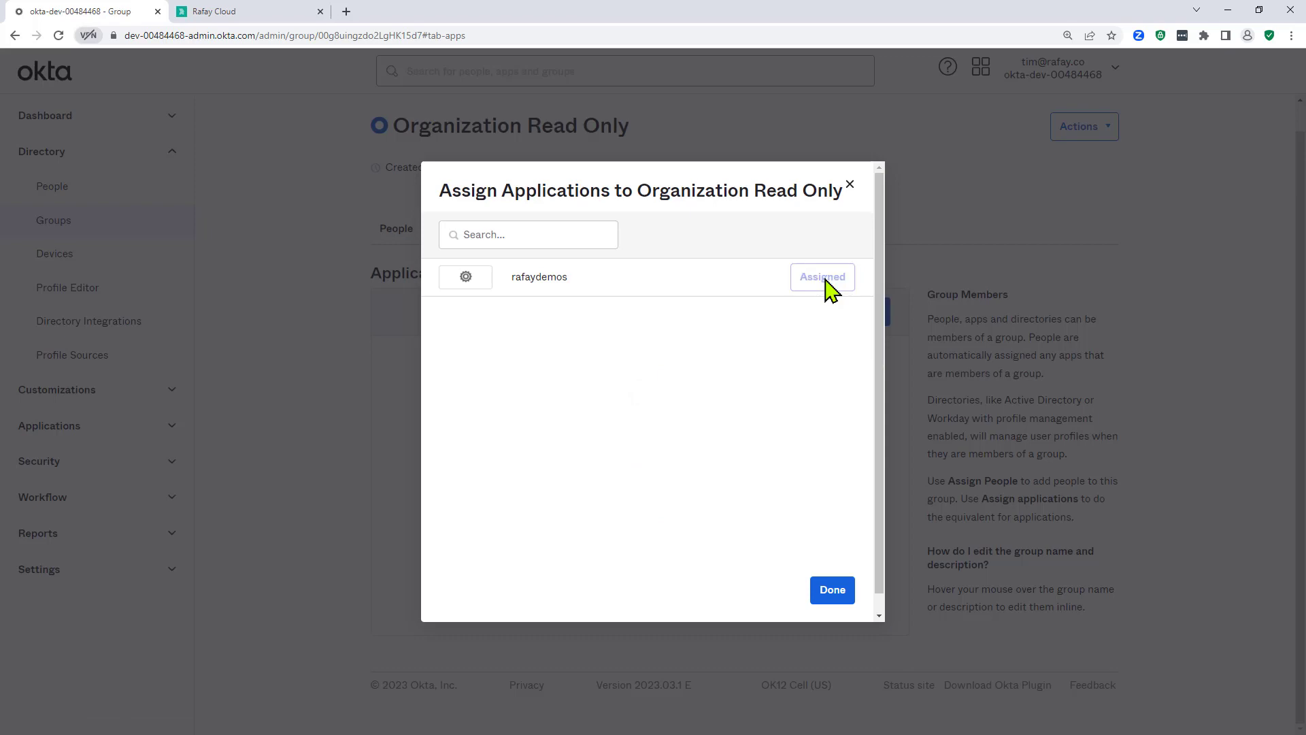
pyautogui.click(839, 593)
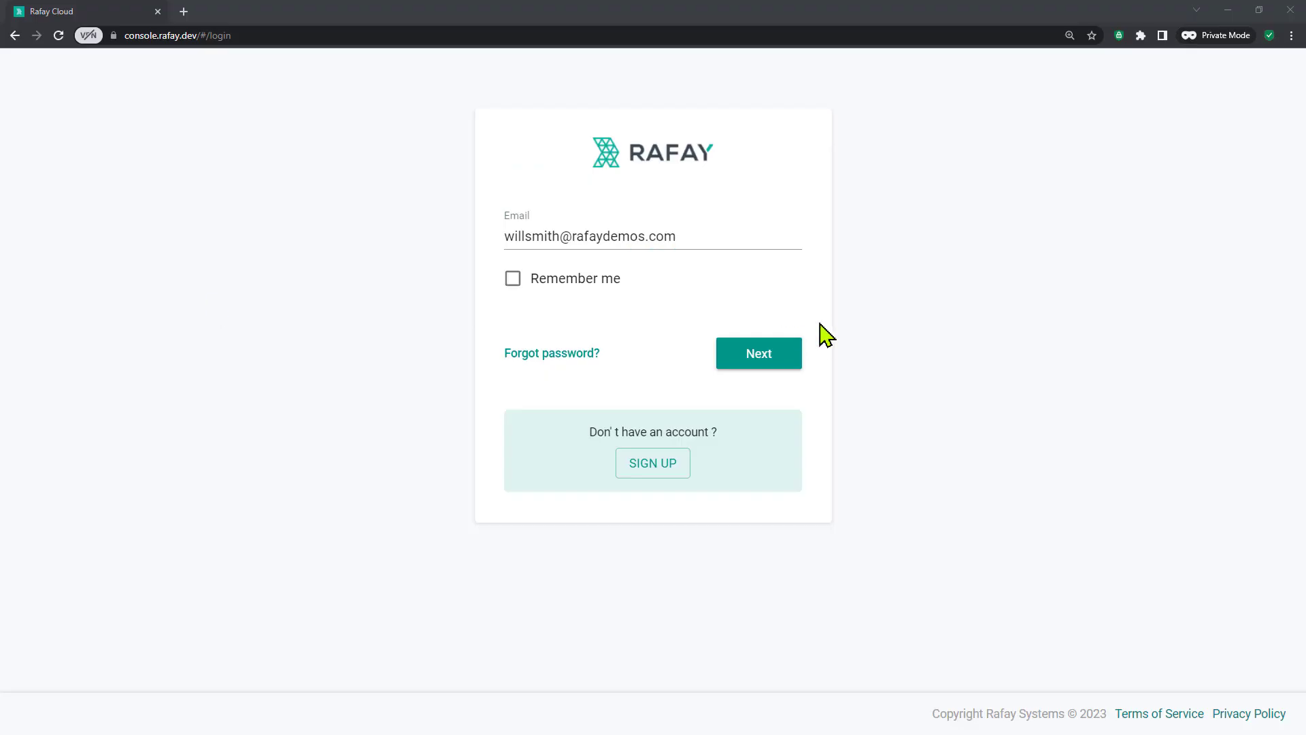
# Step: Continue the Rafay login with the entered e-mail and choose Login With SSO
pyautogui.click(774, 355)
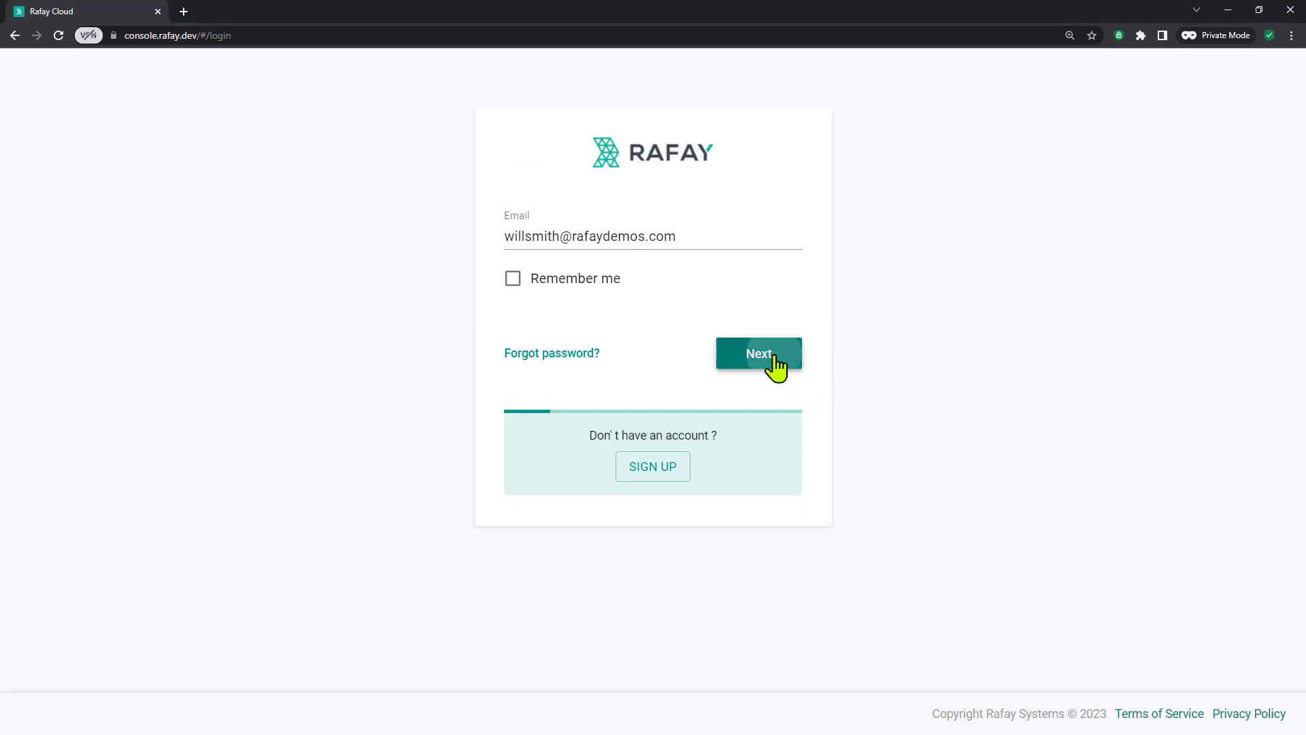
pyautogui.click(684, 292)
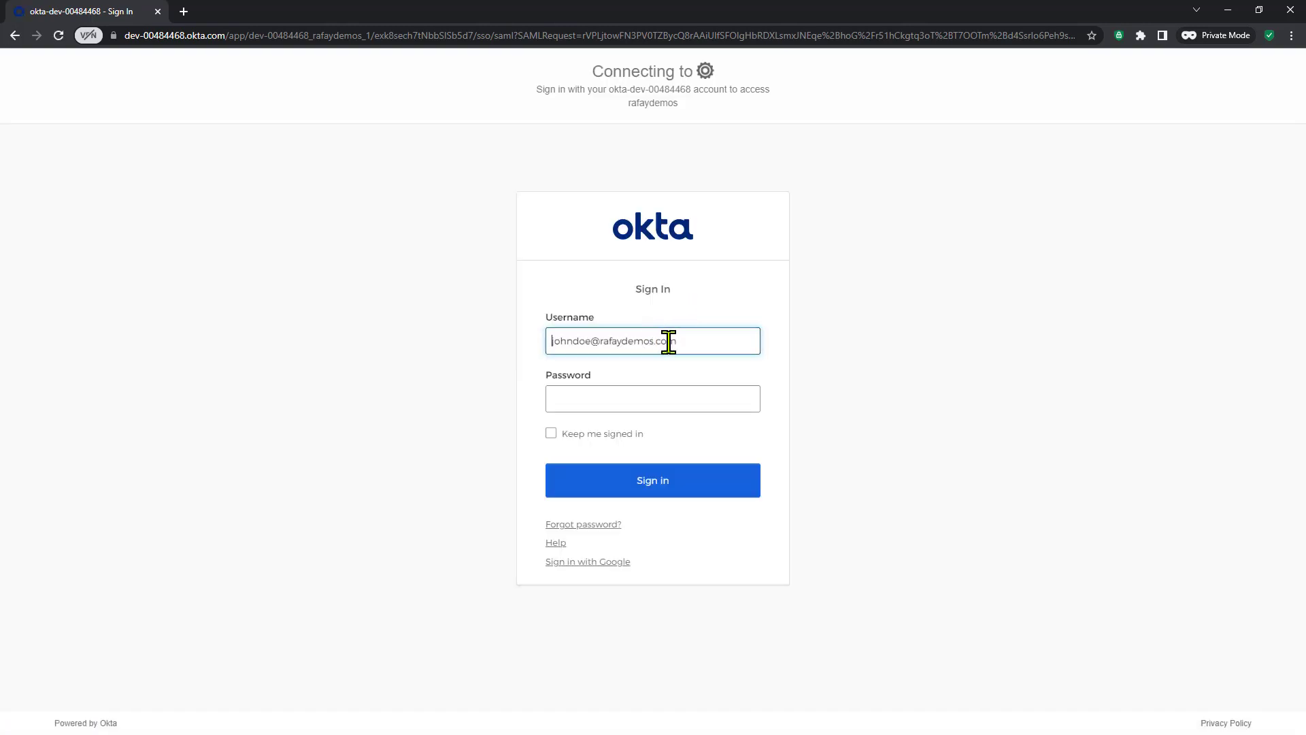
# Step: Sign in to Okta with the new user's username and password
pyautogui.moveTo(708, 340); pyautogui.dragTo(484, 349)
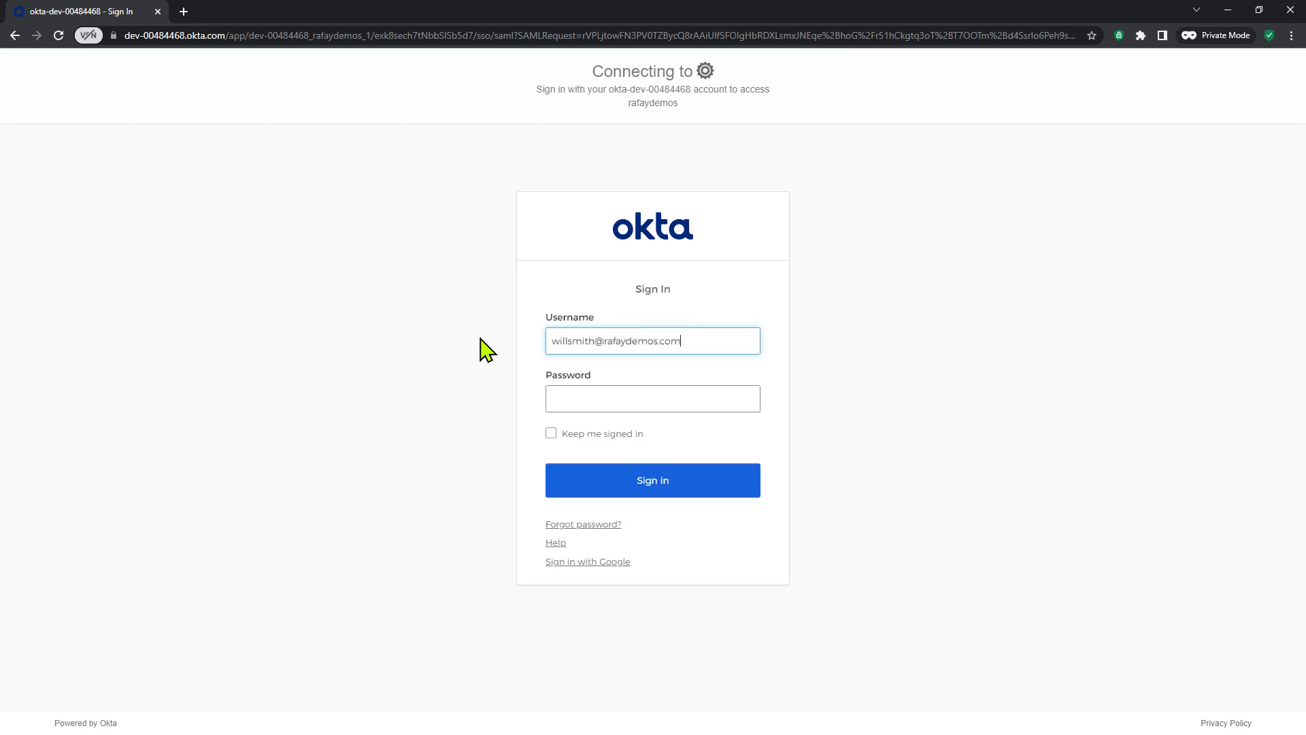
pyautogui.press('Tab')
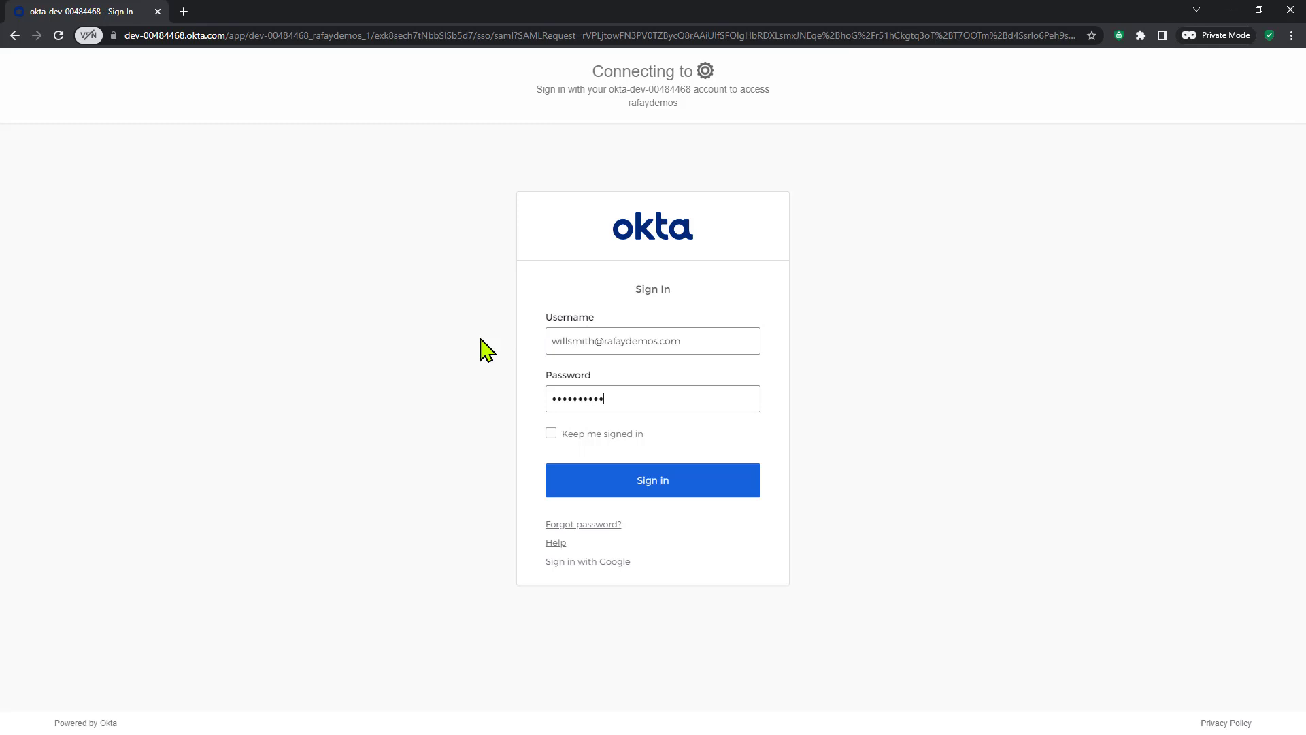
pyautogui.click(692, 486)
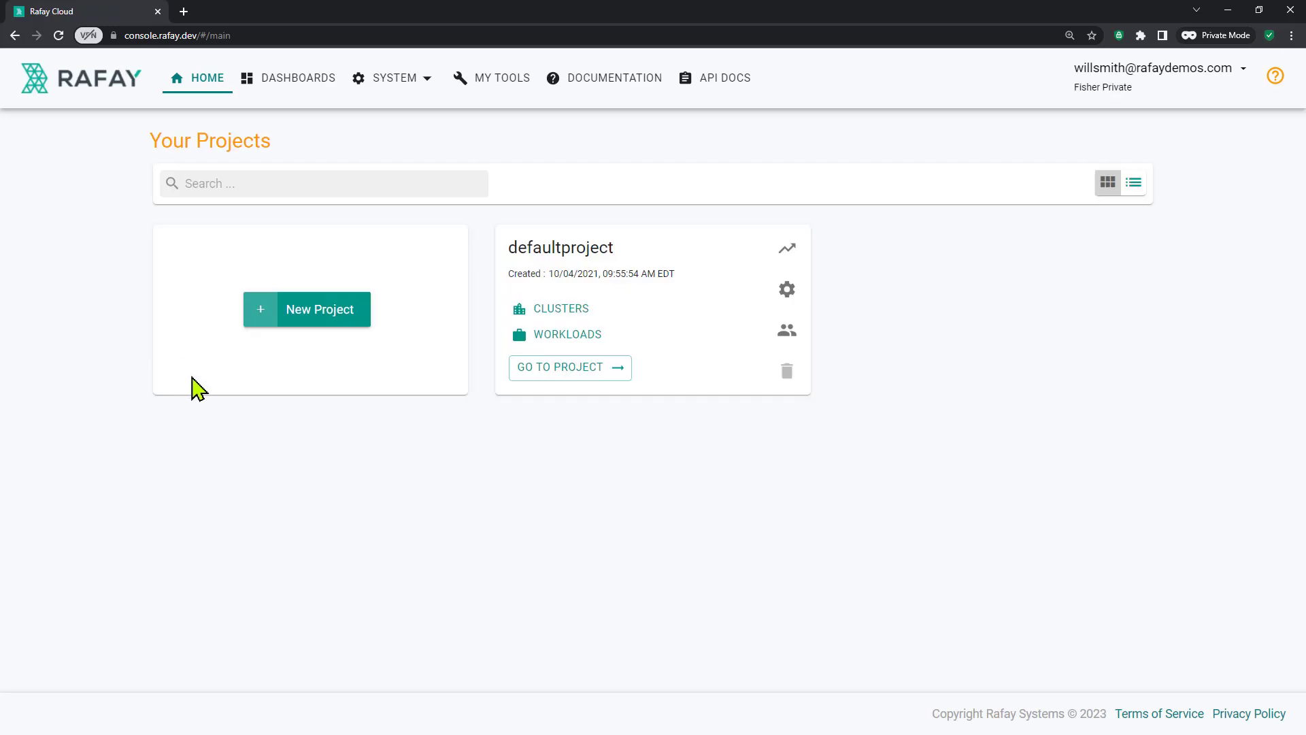
pyautogui.click(313, 313)
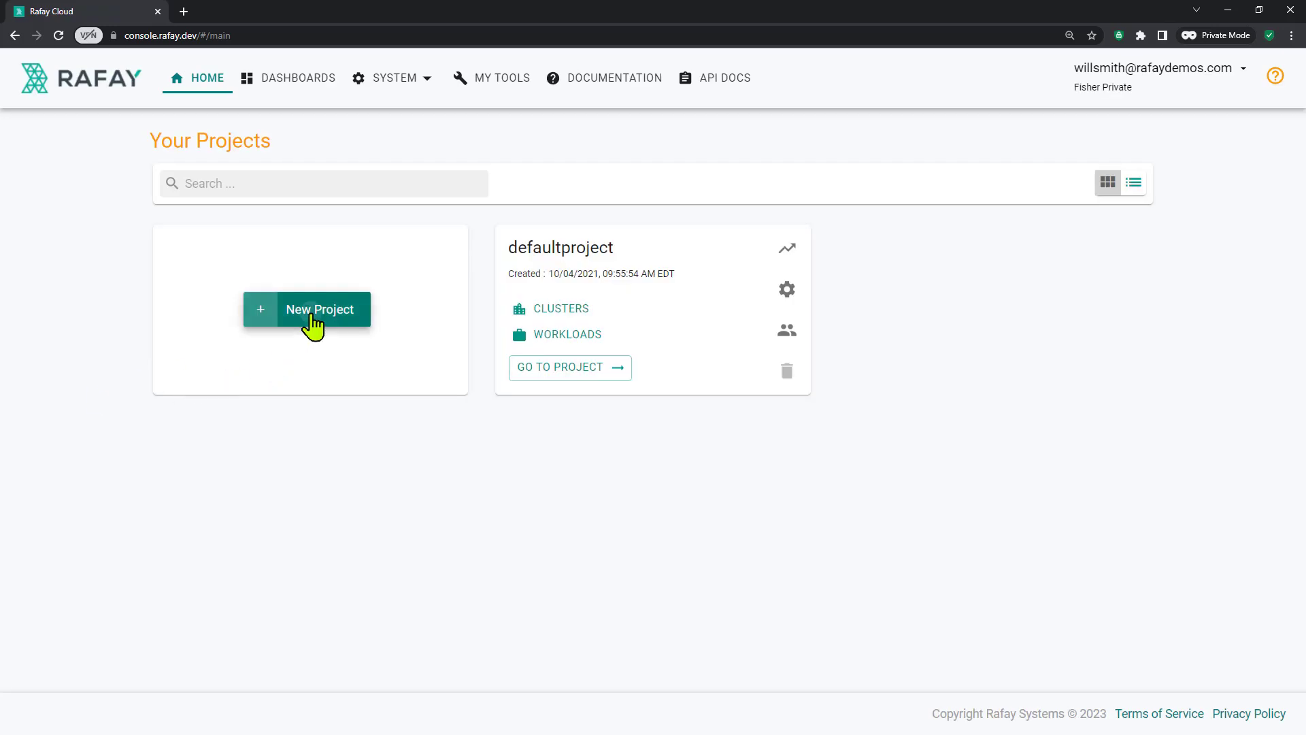
pyautogui.write('test')
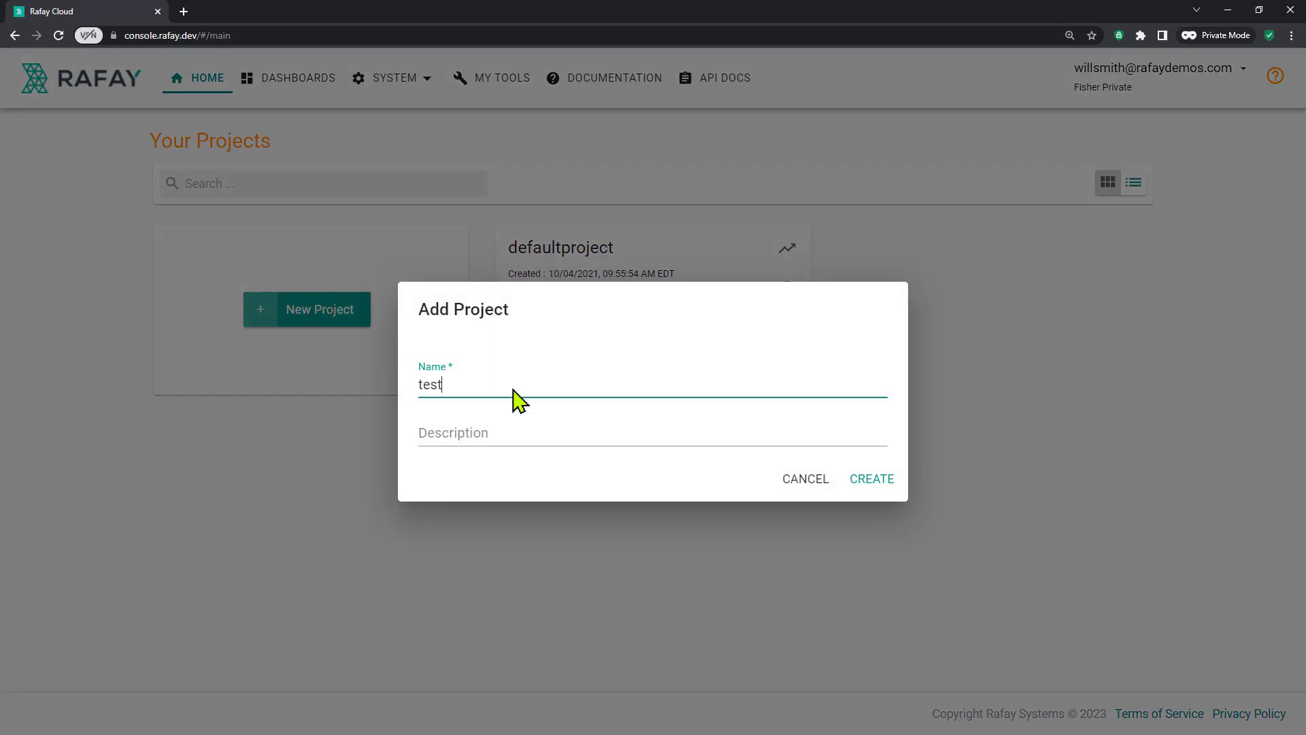
pyautogui.click(889, 482)
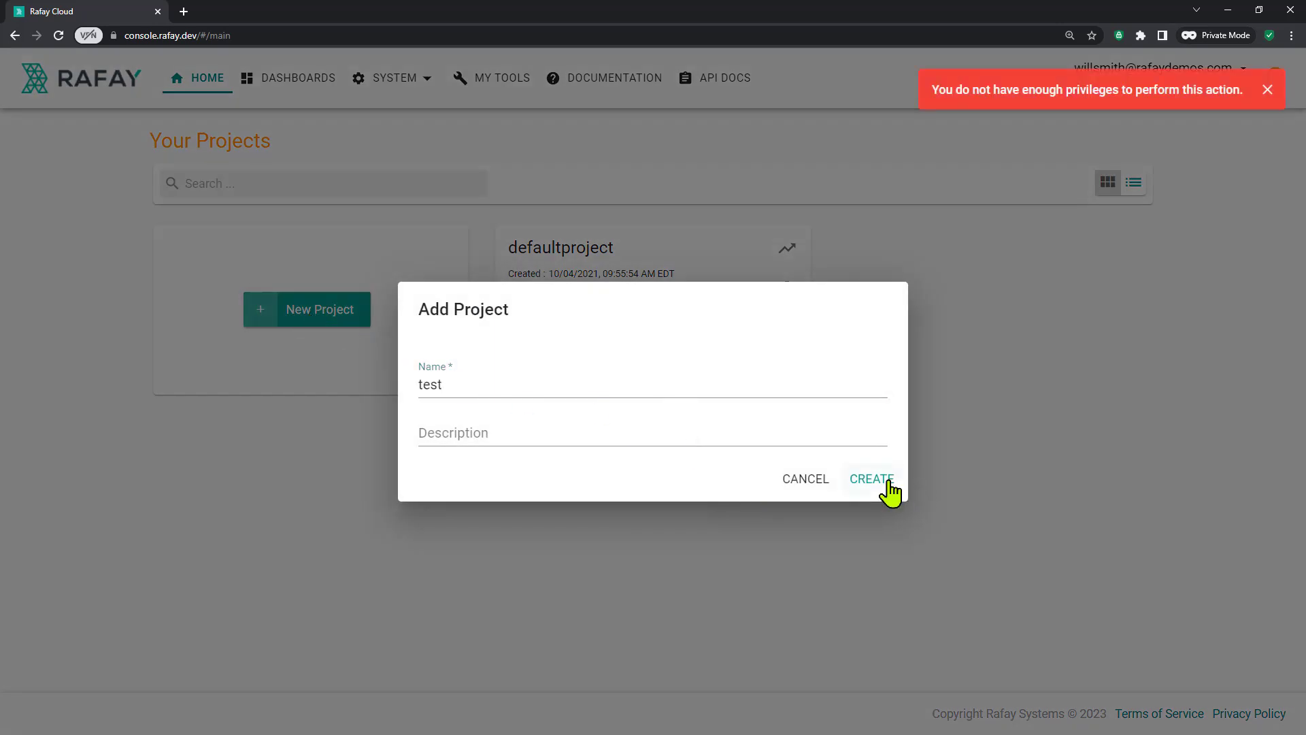
pyautogui.click(811, 483)
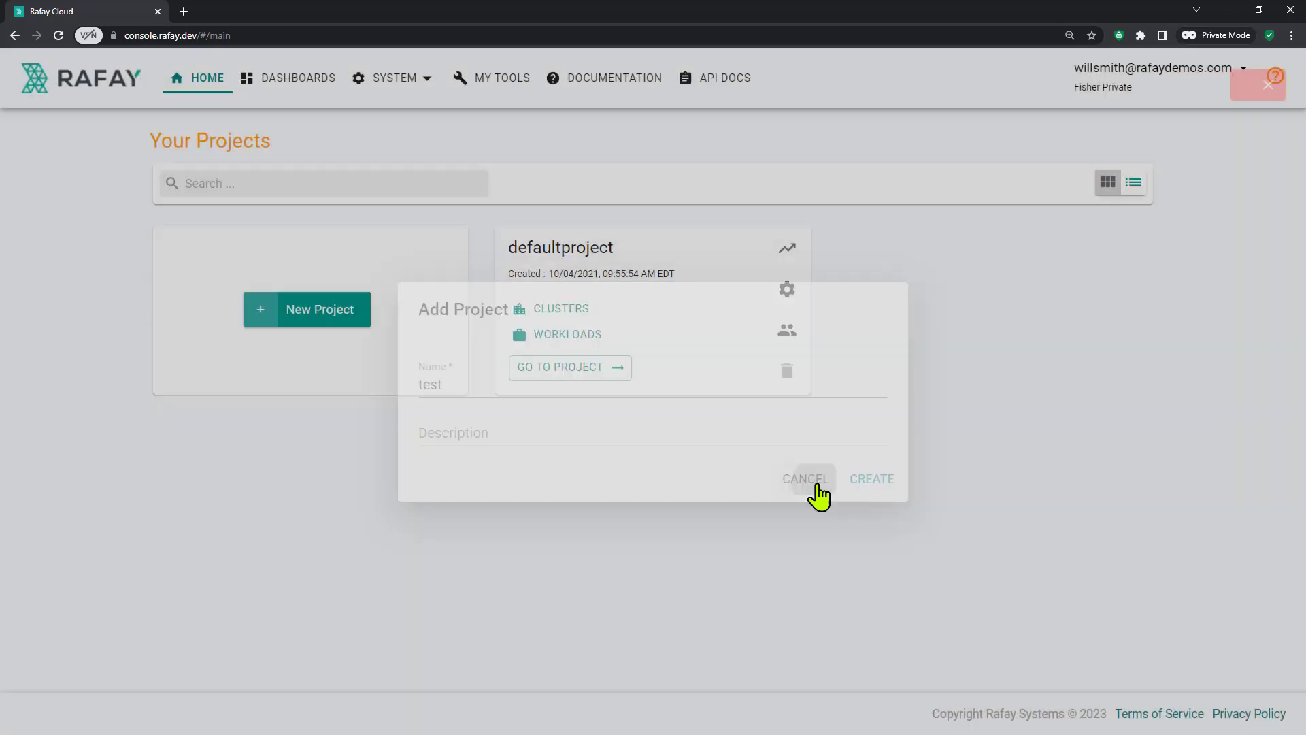
pyautogui.click(595, 265)
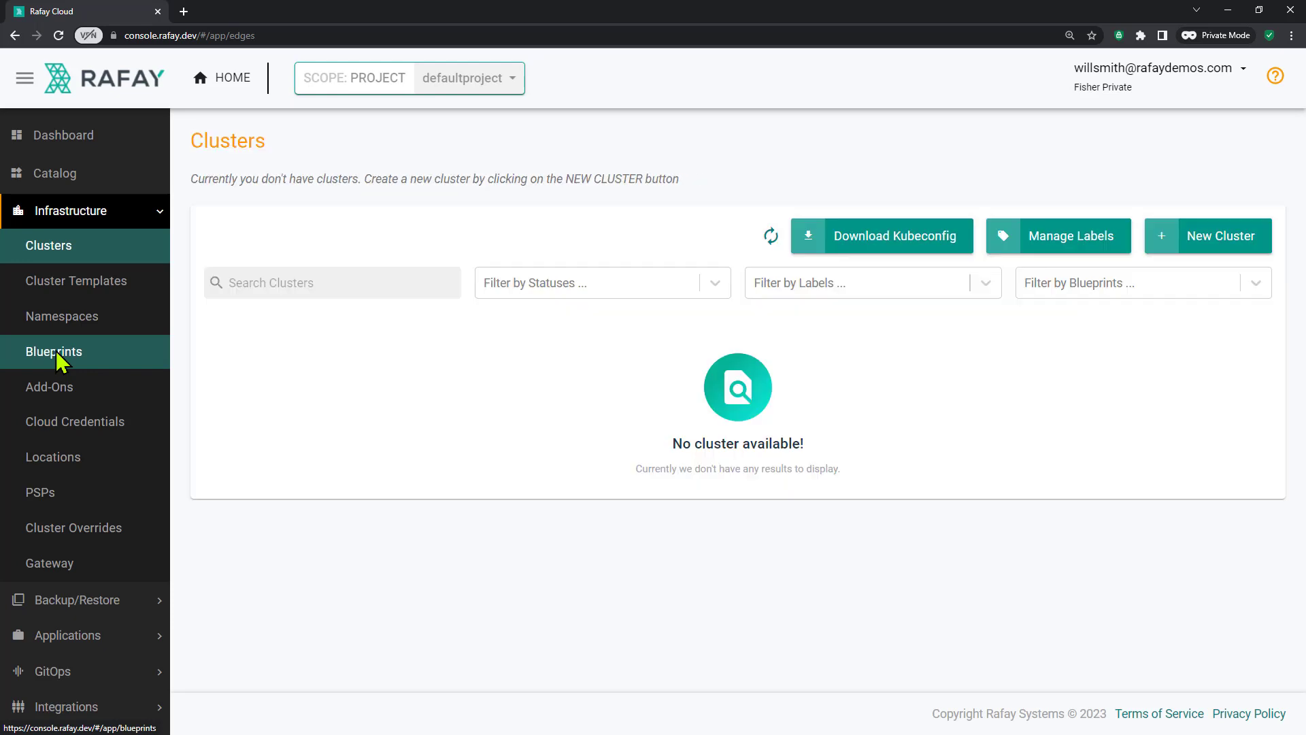
pyautogui.click(57, 362)
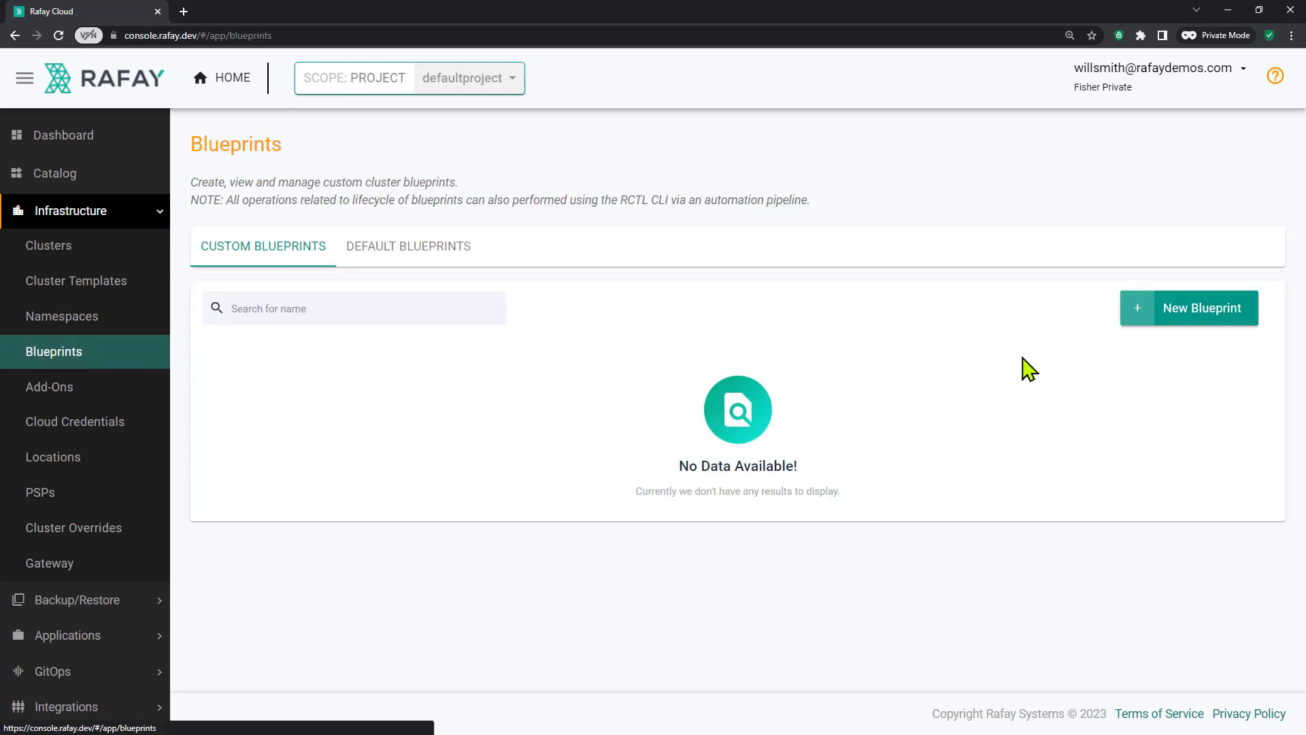
pyautogui.click(1205, 310)
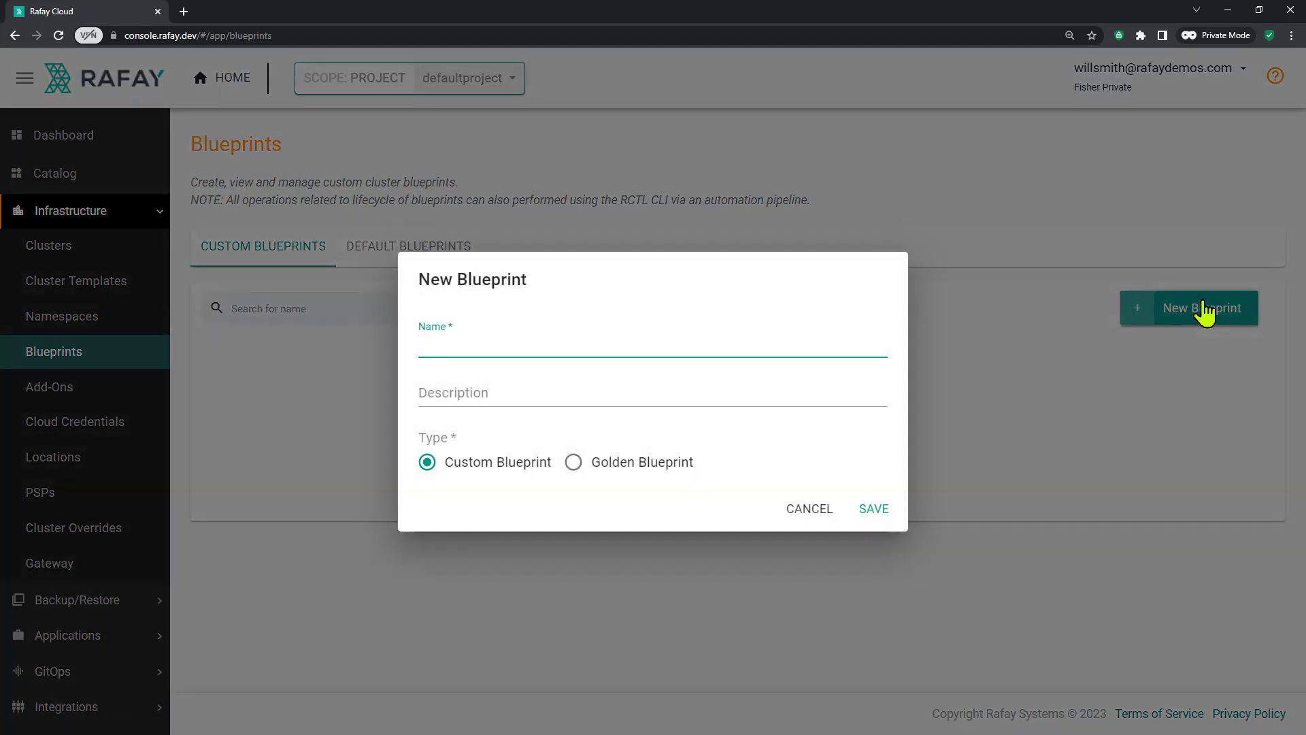
pyautogui.write('test')
pyautogui.click(872, 512)
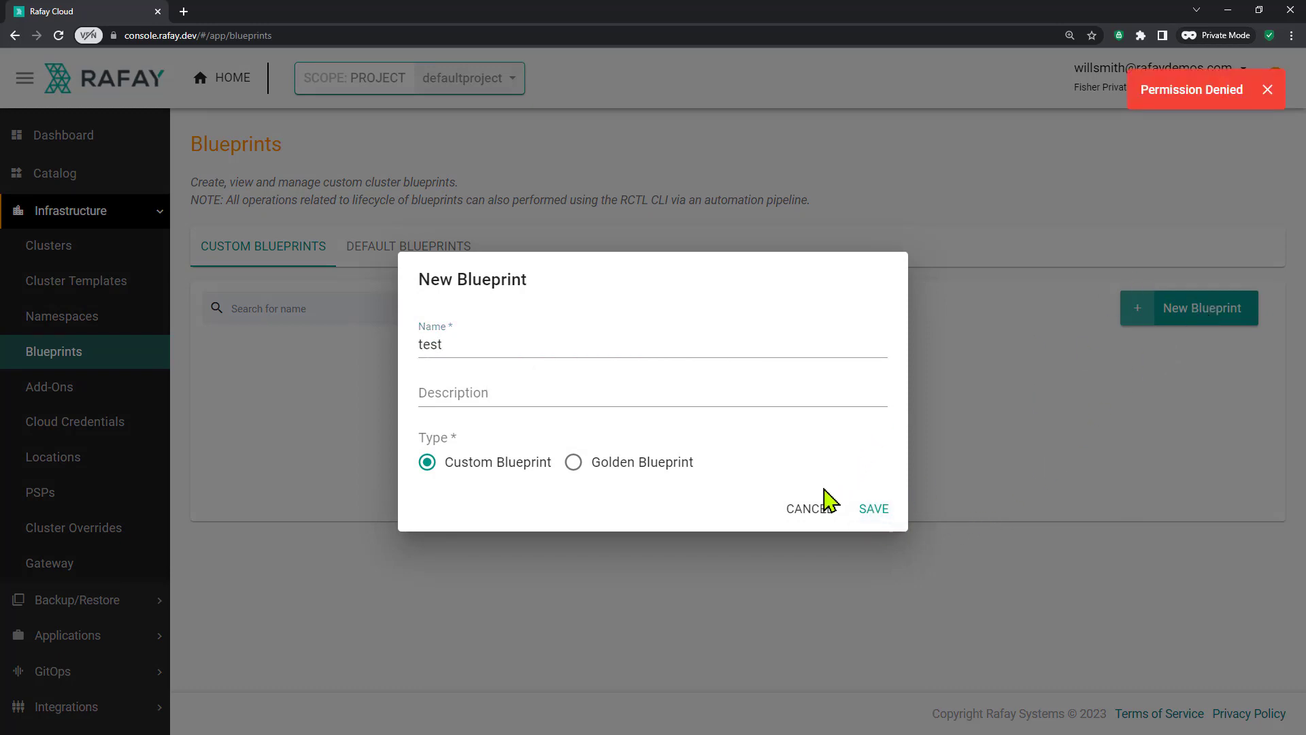
pyautogui.click(803, 511)
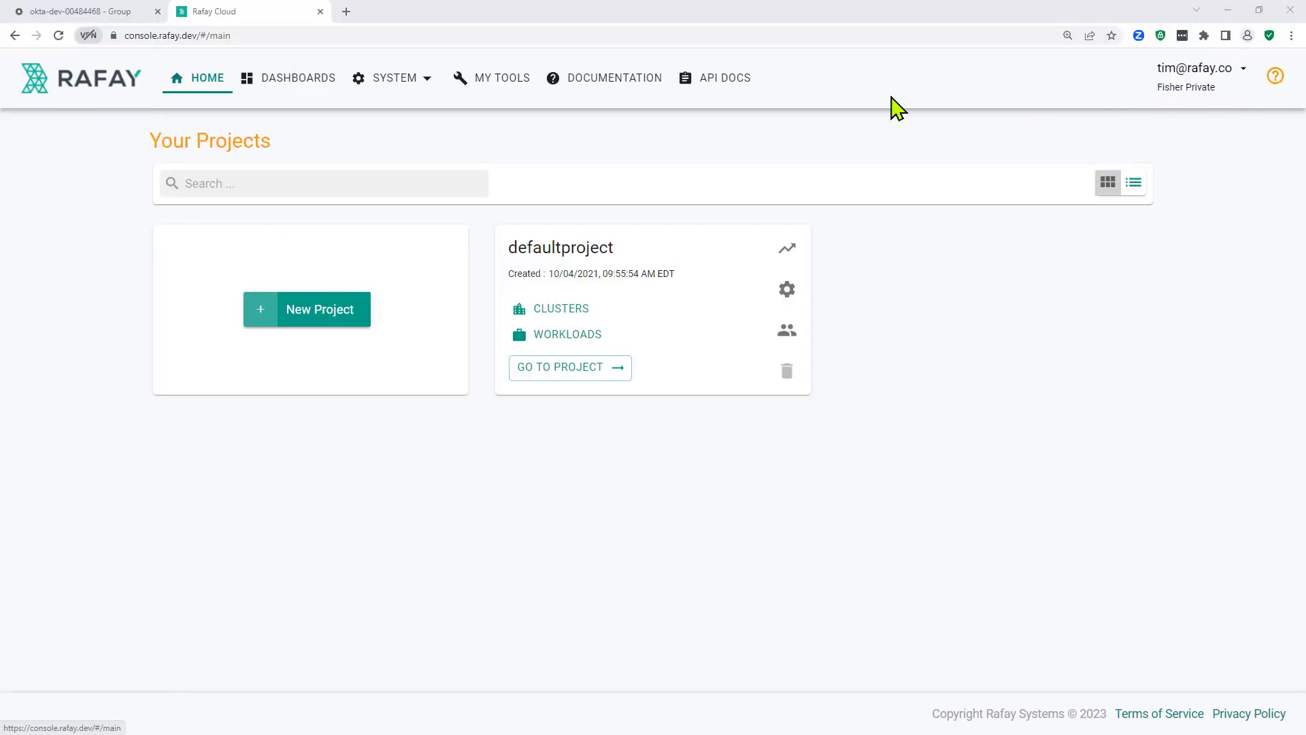
# Step: Create a Rafay group named InfraAdmin from System > Groups
pyautogui.click(418, 85)
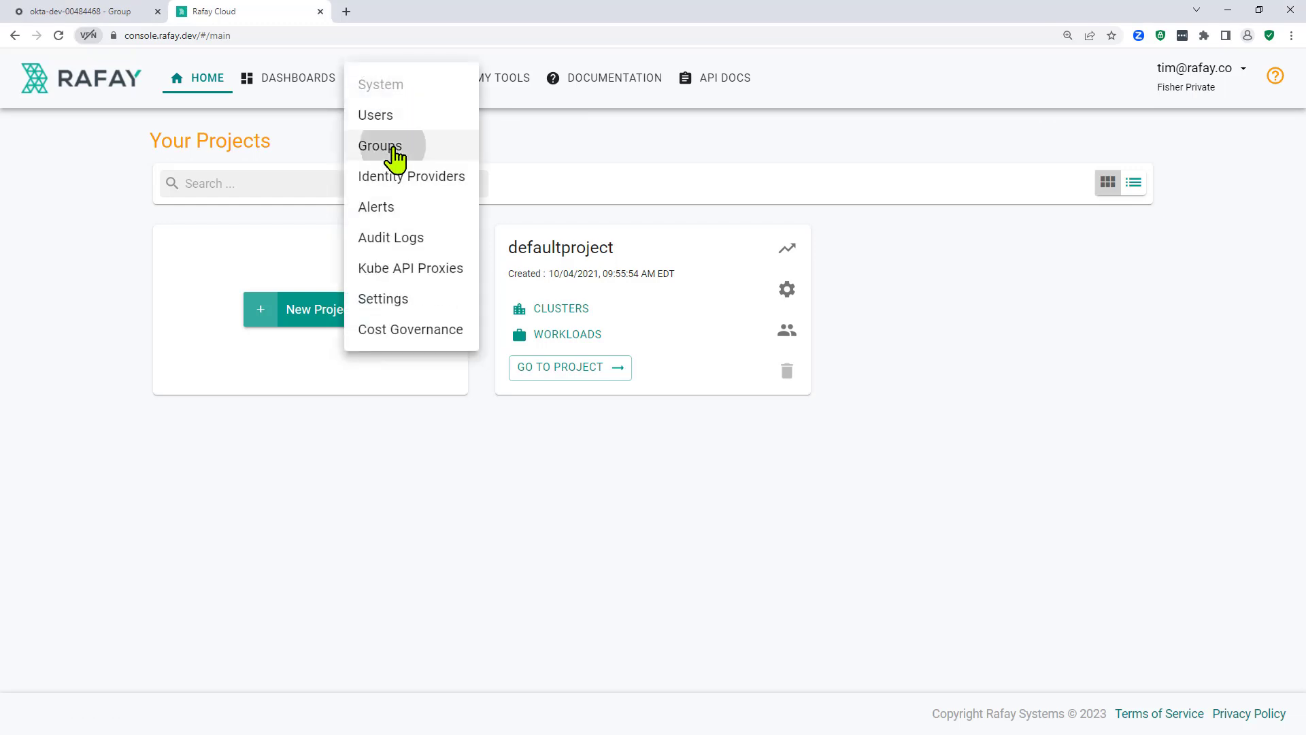
pyautogui.click(397, 155)
pyautogui.click(1114, 239)
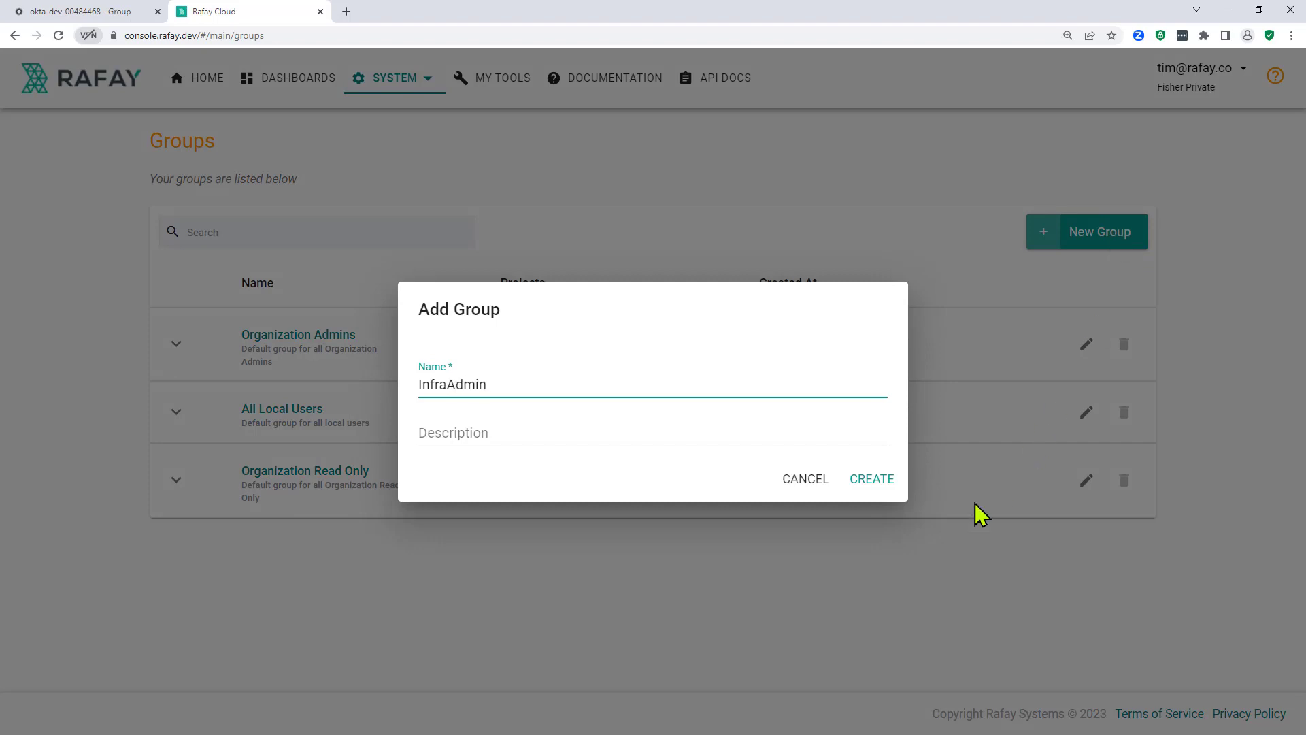
pyautogui.click(873, 480)
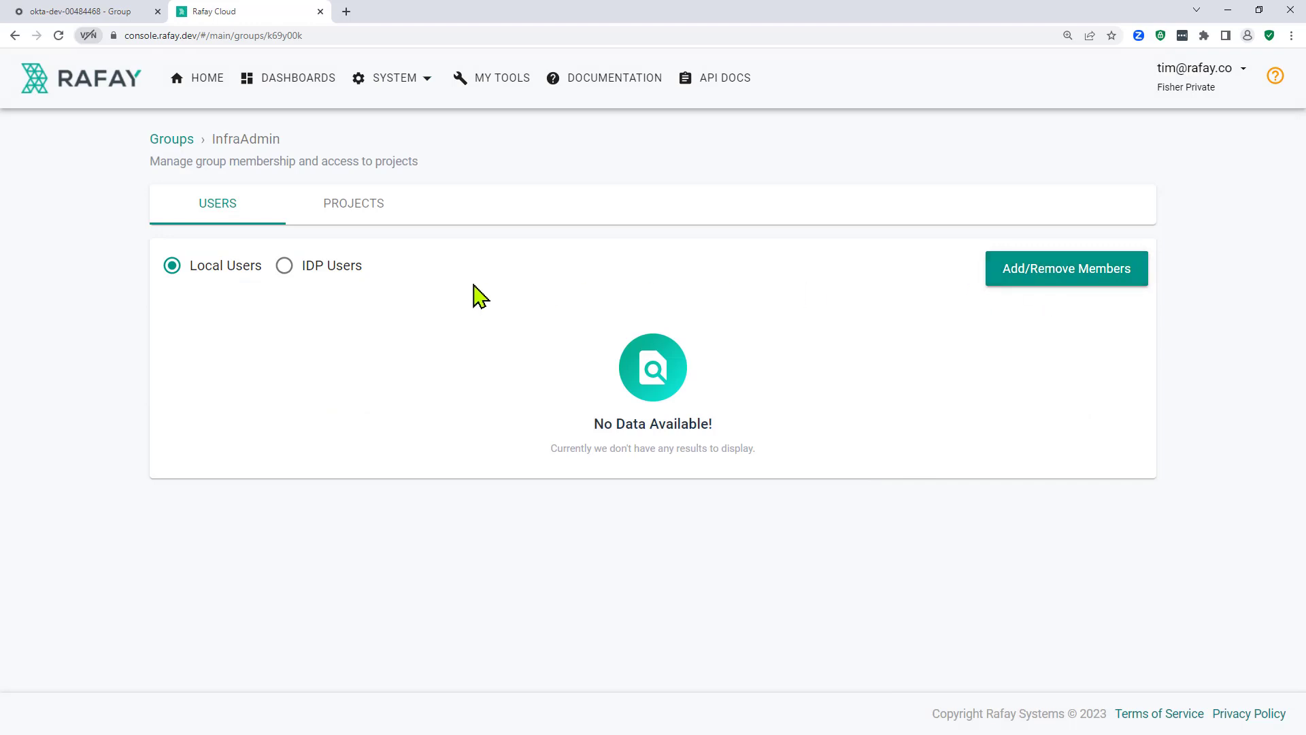
# Step: Add the third IDP user to the InfraAdmin group and save the membership change
pyautogui.click(1040, 279)
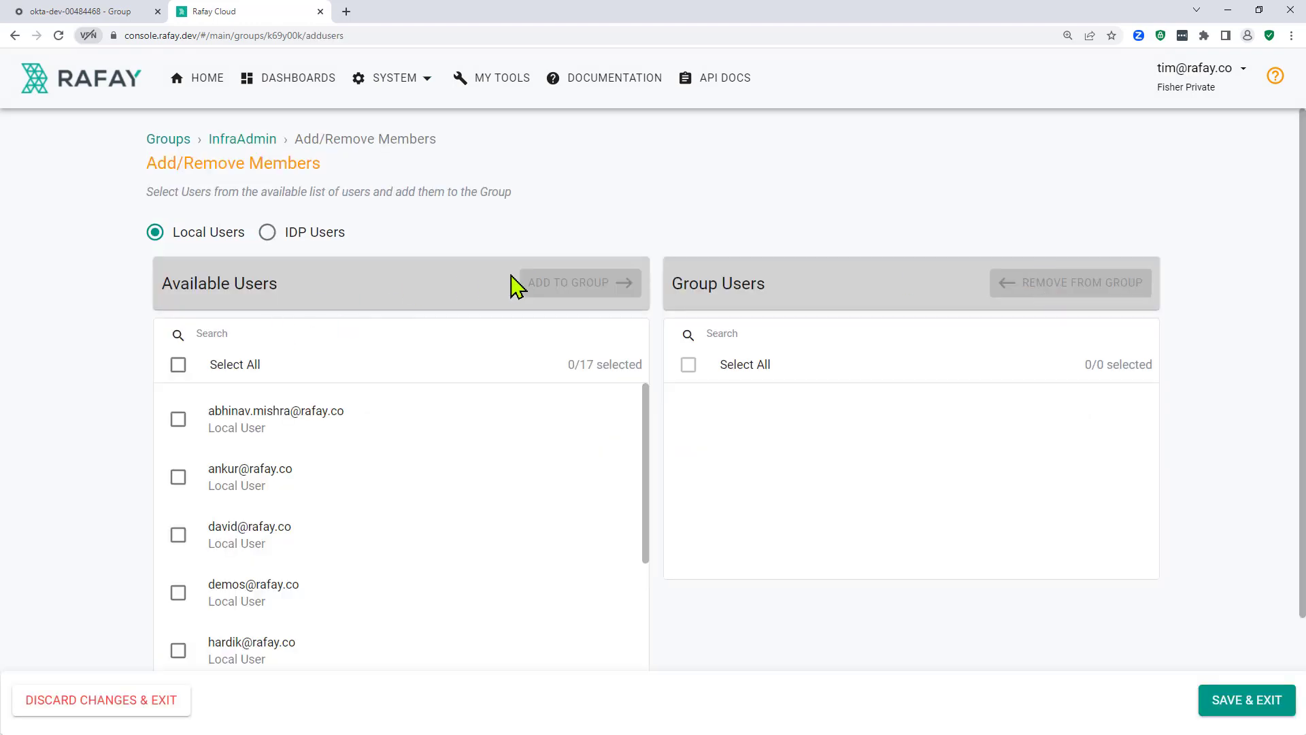
pyautogui.click(272, 235)
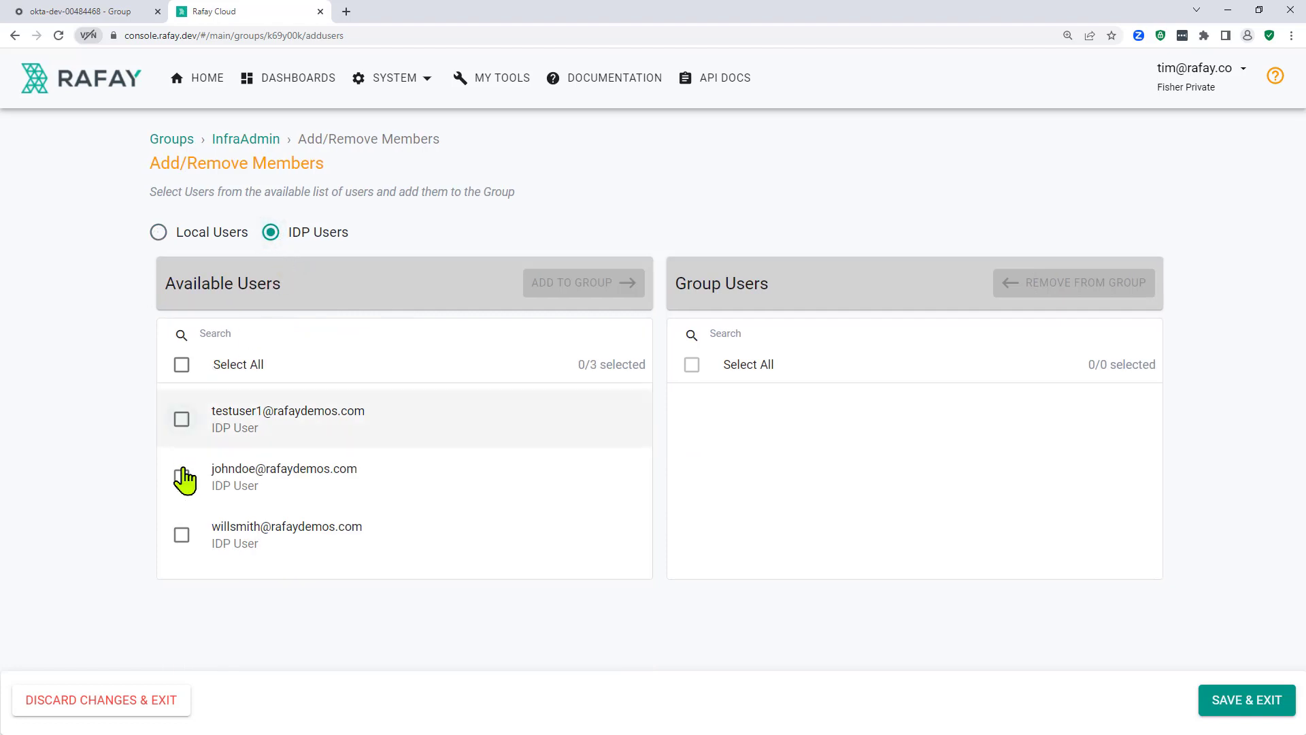
pyautogui.click(182, 535)
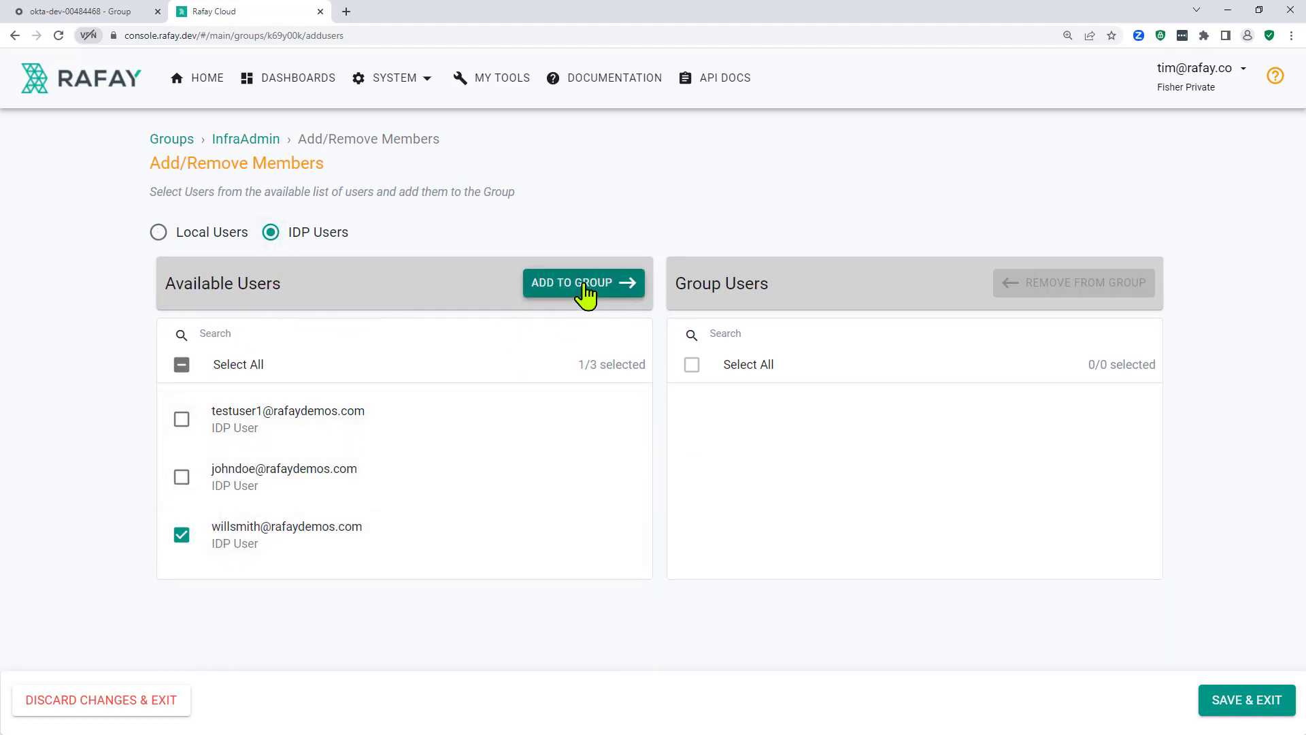
pyautogui.click(584, 294)
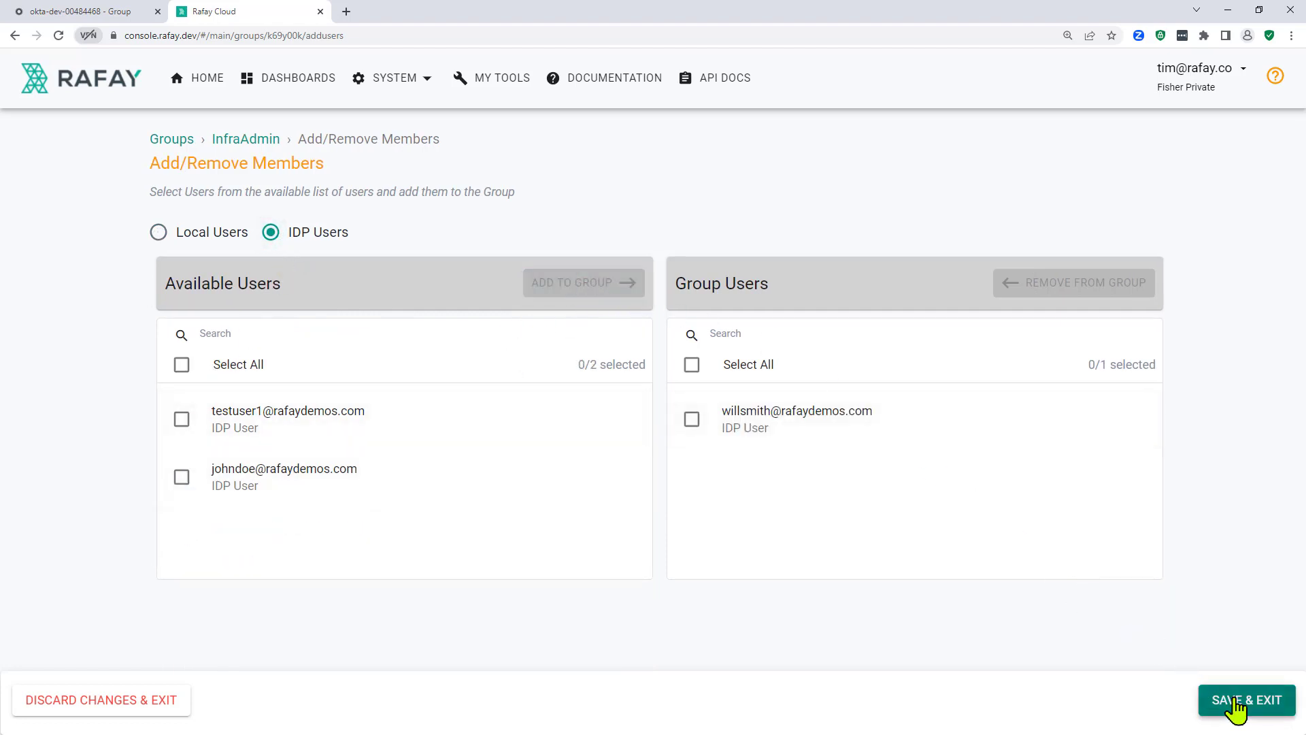
pyautogui.click(1236, 709)
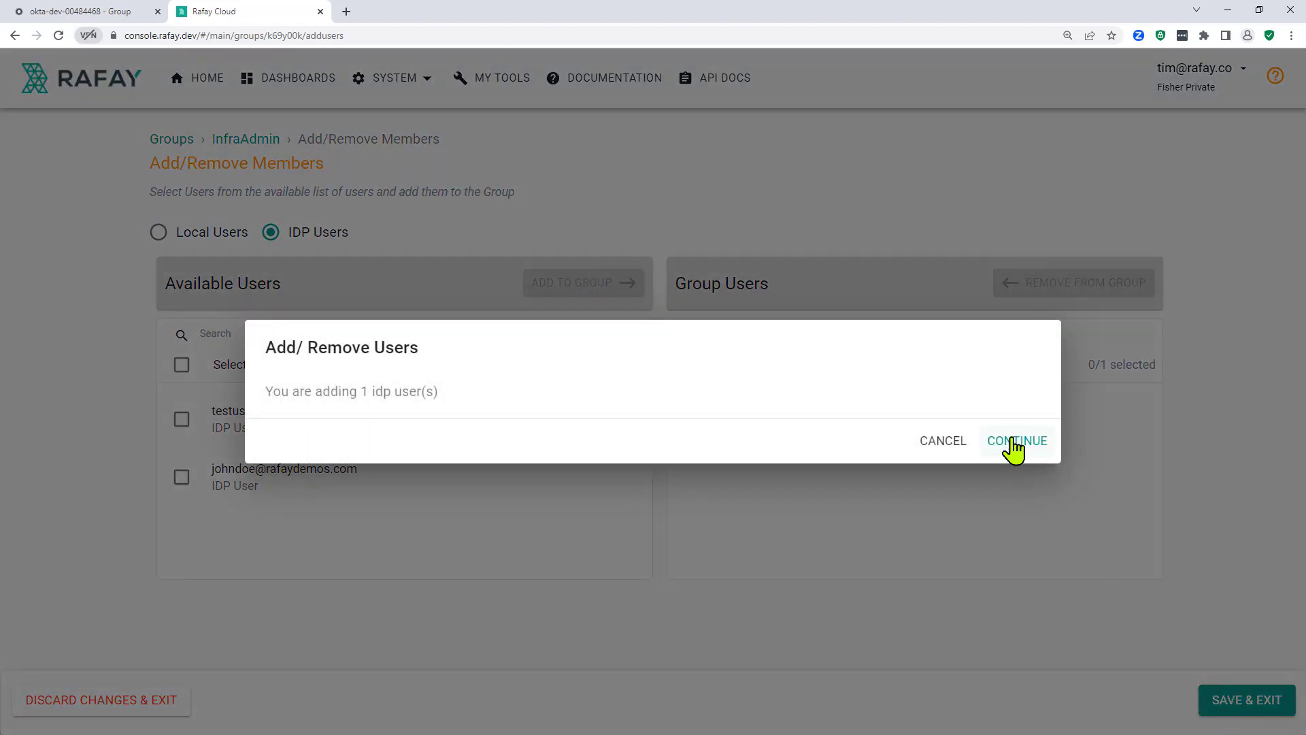
pyautogui.click(1013, 442)
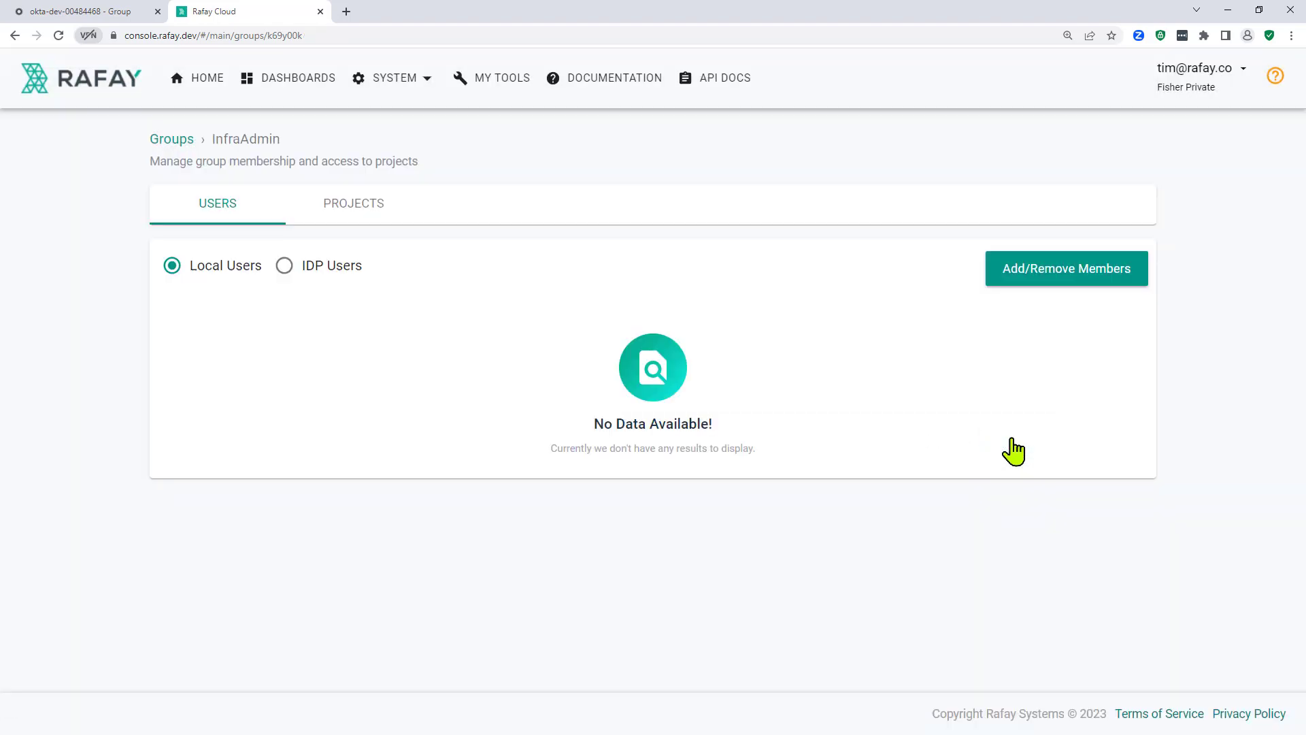
# Step: Assign InfraAdmin to defaultproject with the Infrastructure Admin role and save
pyautogui.click(354, 218)
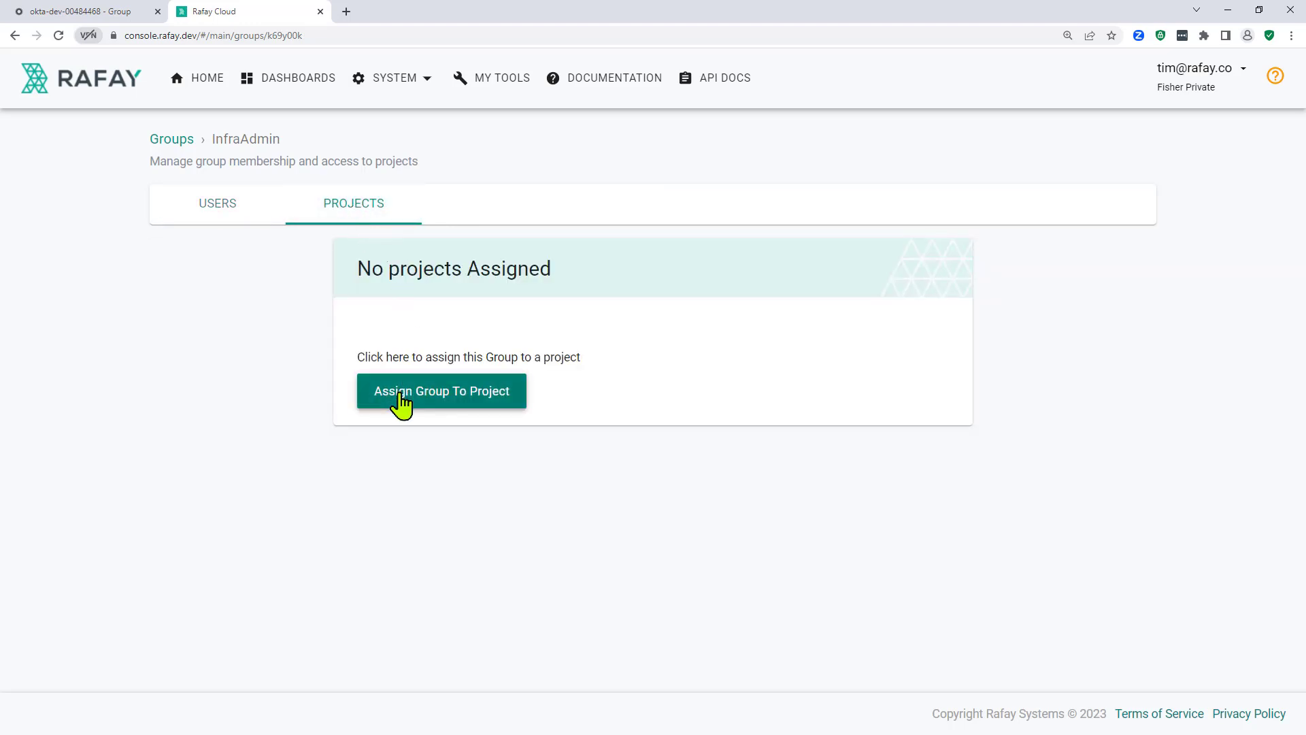
pyautogui.click(400, 407)
pyautogui.click(399, 340)
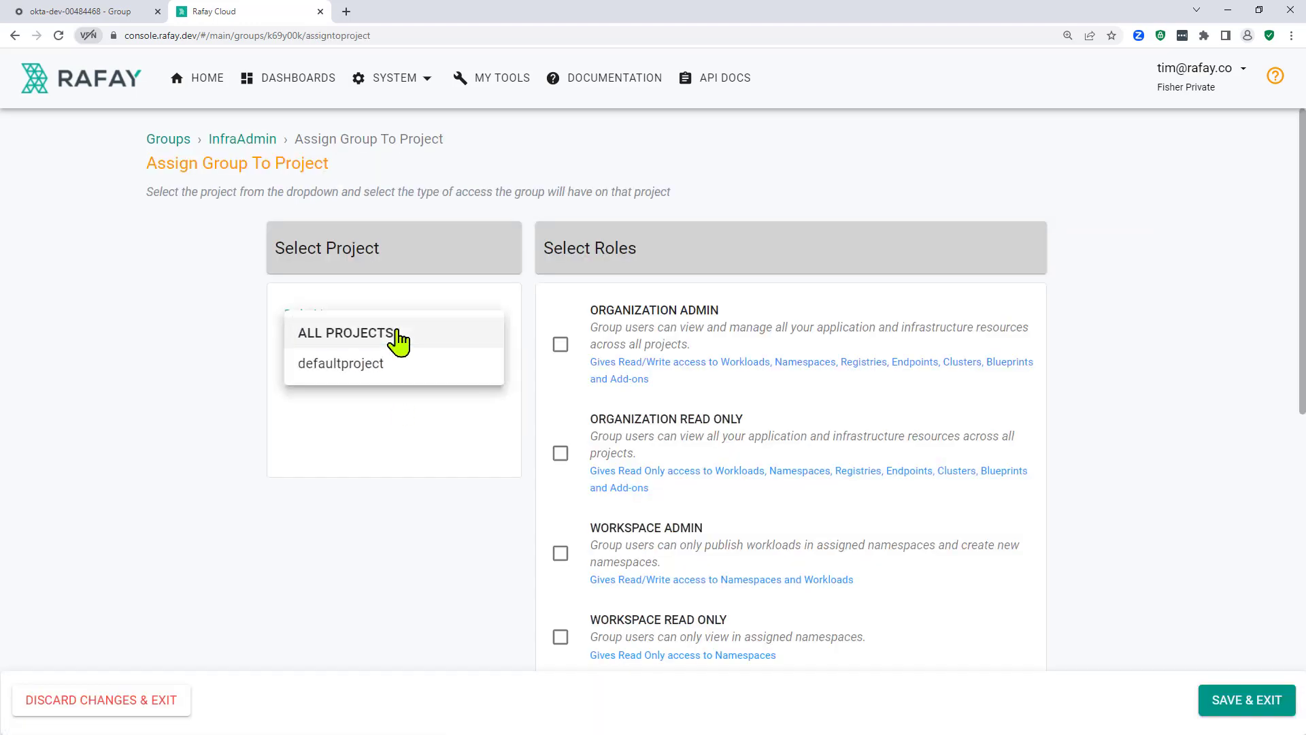
pyautogui.click(356, 381)
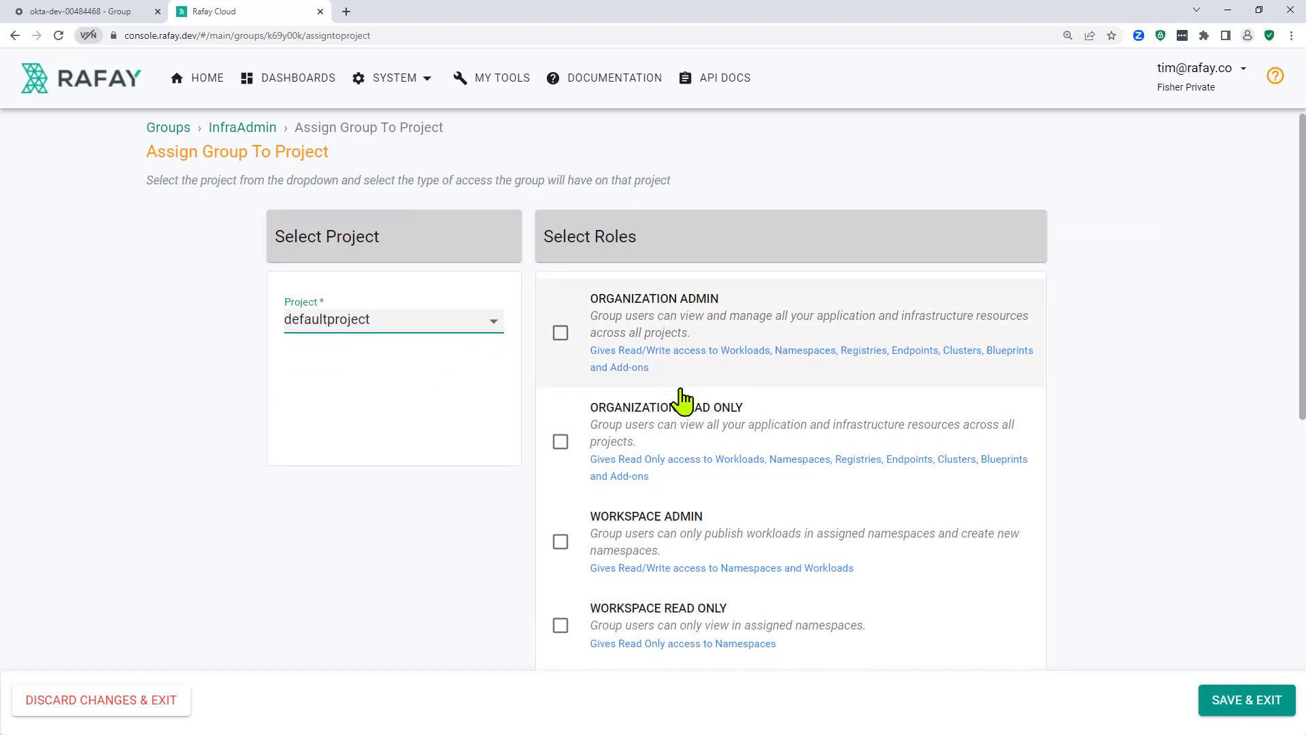
pyautogui.scroll(-5, 682, 401)
pyautogui.scroll(-2, 681, 400)
pyautogui.scroll(-1, 604, 481)
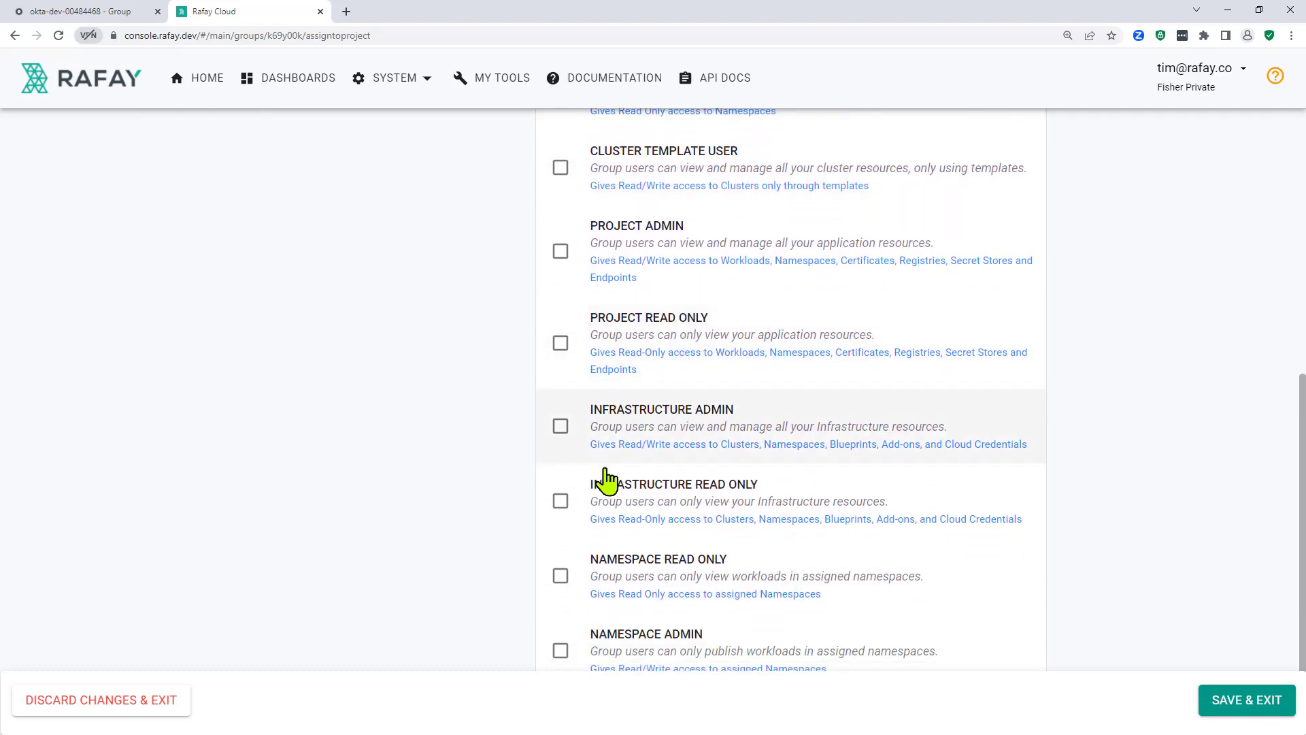
pyautogui.click(561, 427)
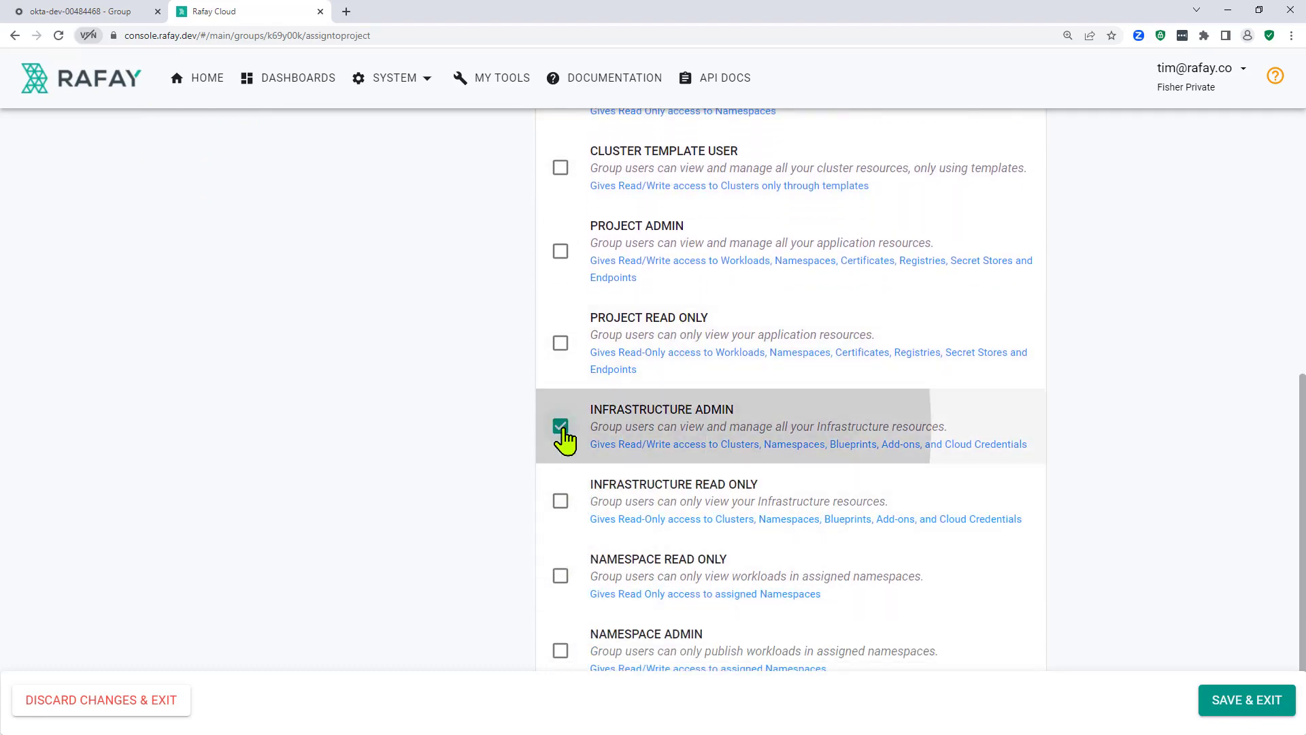
pyautogui.click(1248, 701)
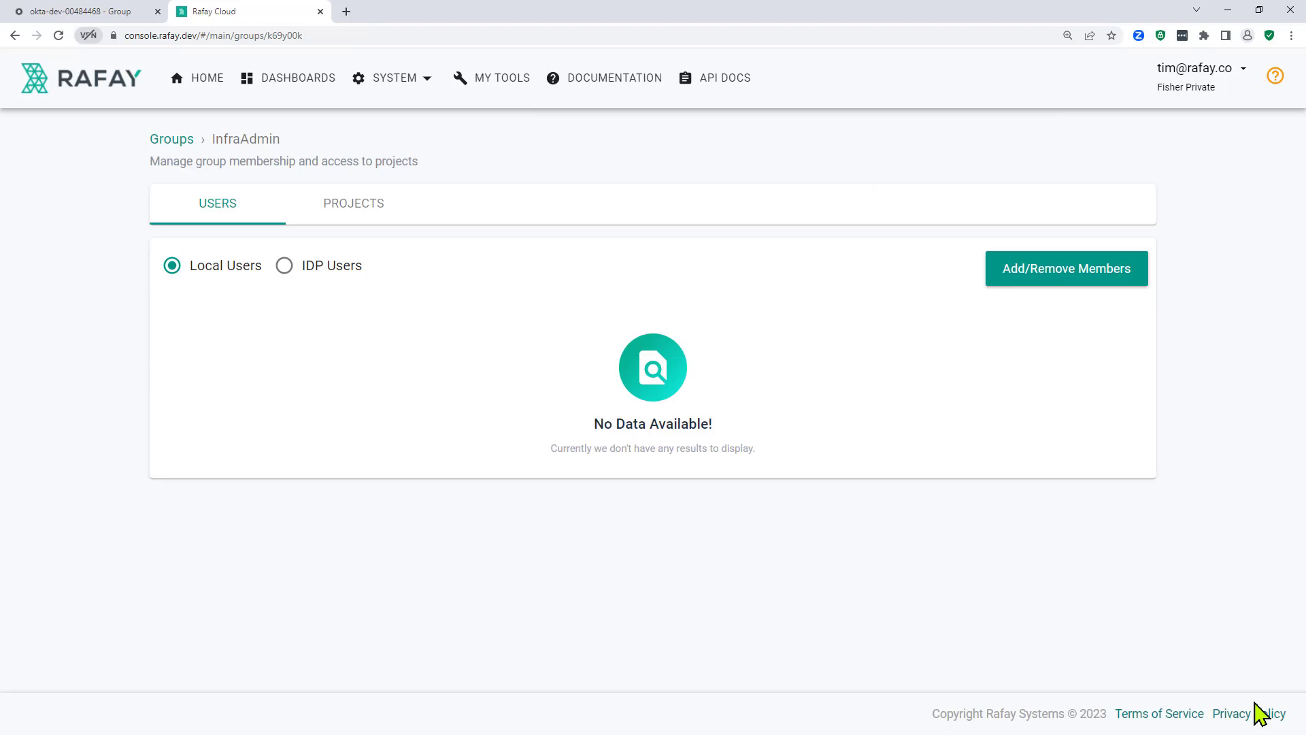
# Step: Search the IDP users for the new user and confirm InfraAdmin is among their groups
pyautogui.click(420, 87)
pyautogui.click(398, 119)
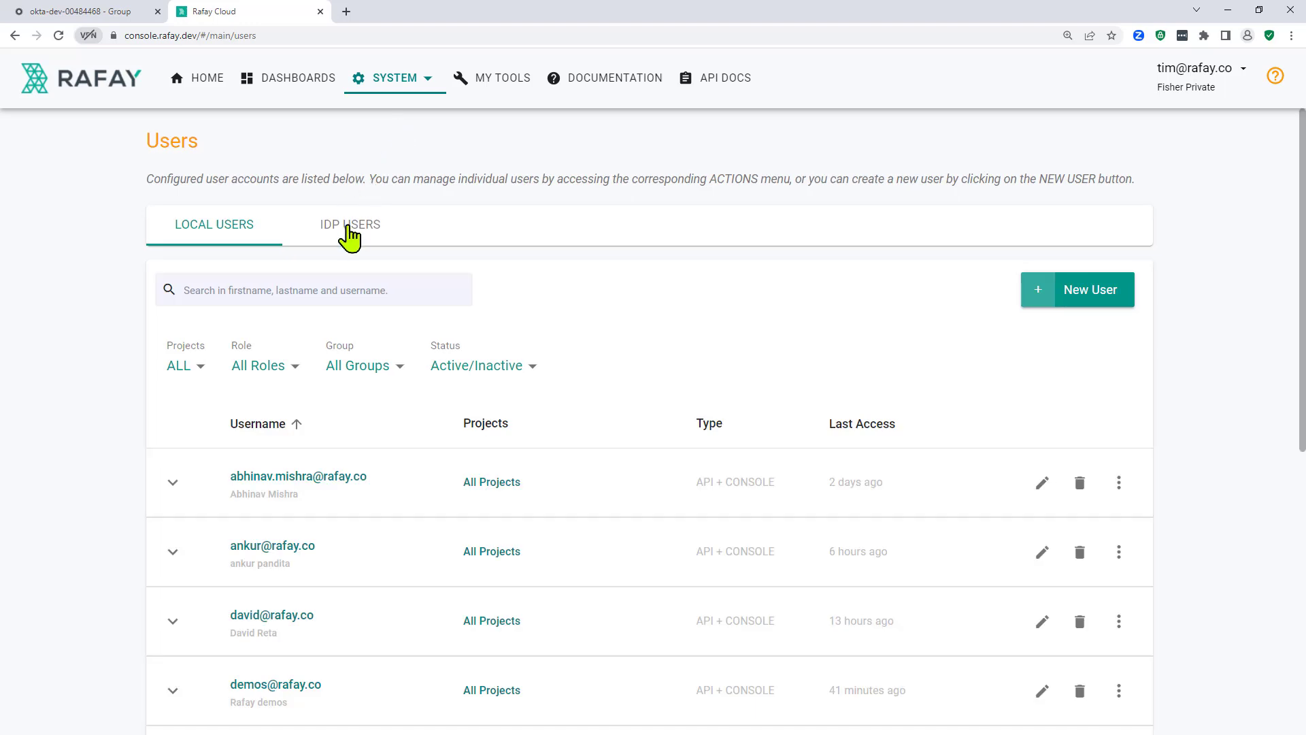
pyautogui.click(350, 225)
pyautogui.click(329, 288)
pyautogui.write('will')
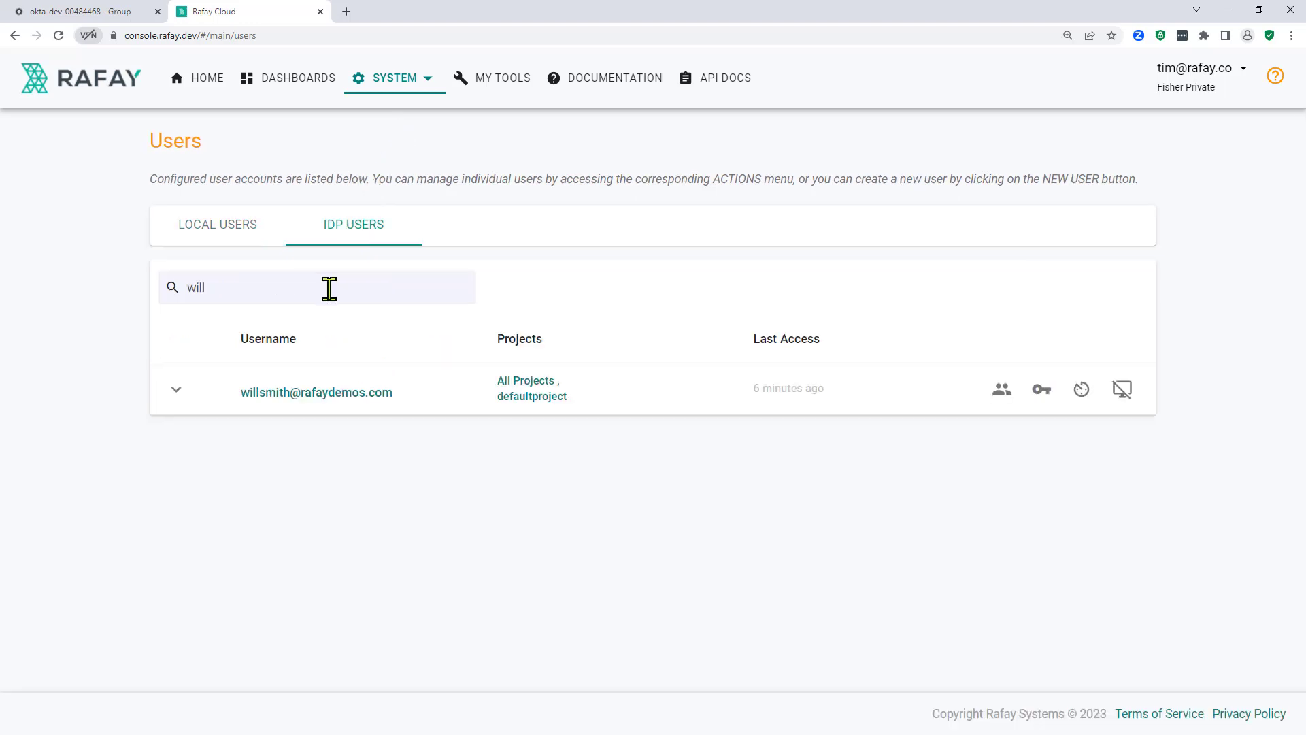
pyautogui.click(1002, 391)
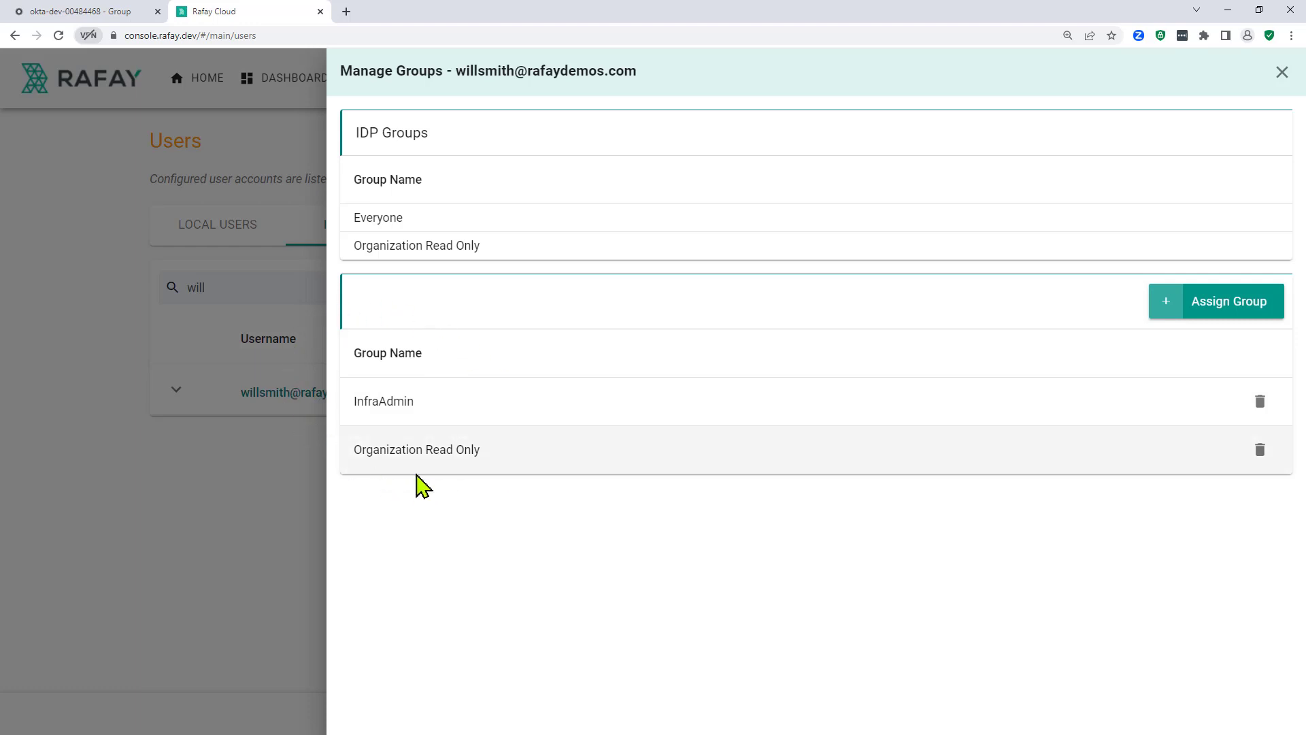
pyautogui.click(301, 500)
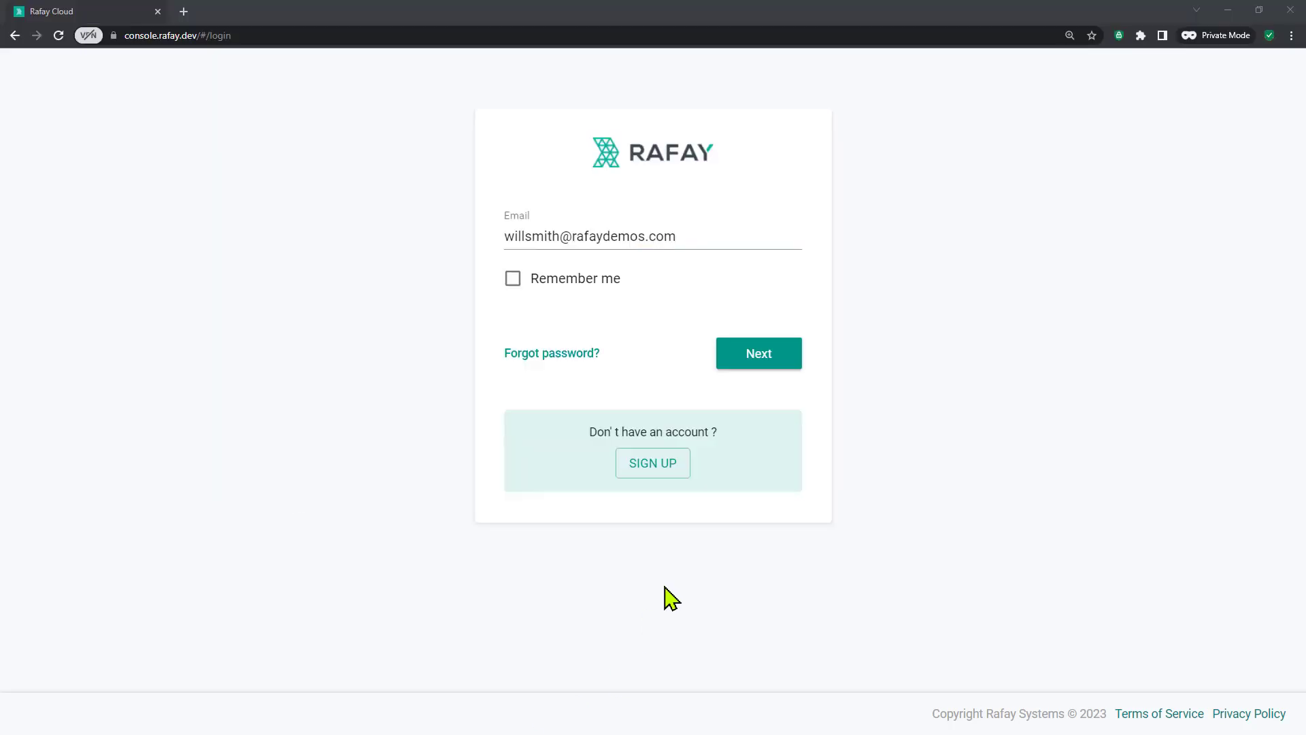
# Step: Sign in via SSO, try creating project 'test' (refused for insufficient privileges), then open defaultproject
pyautogui.click(765, 363)
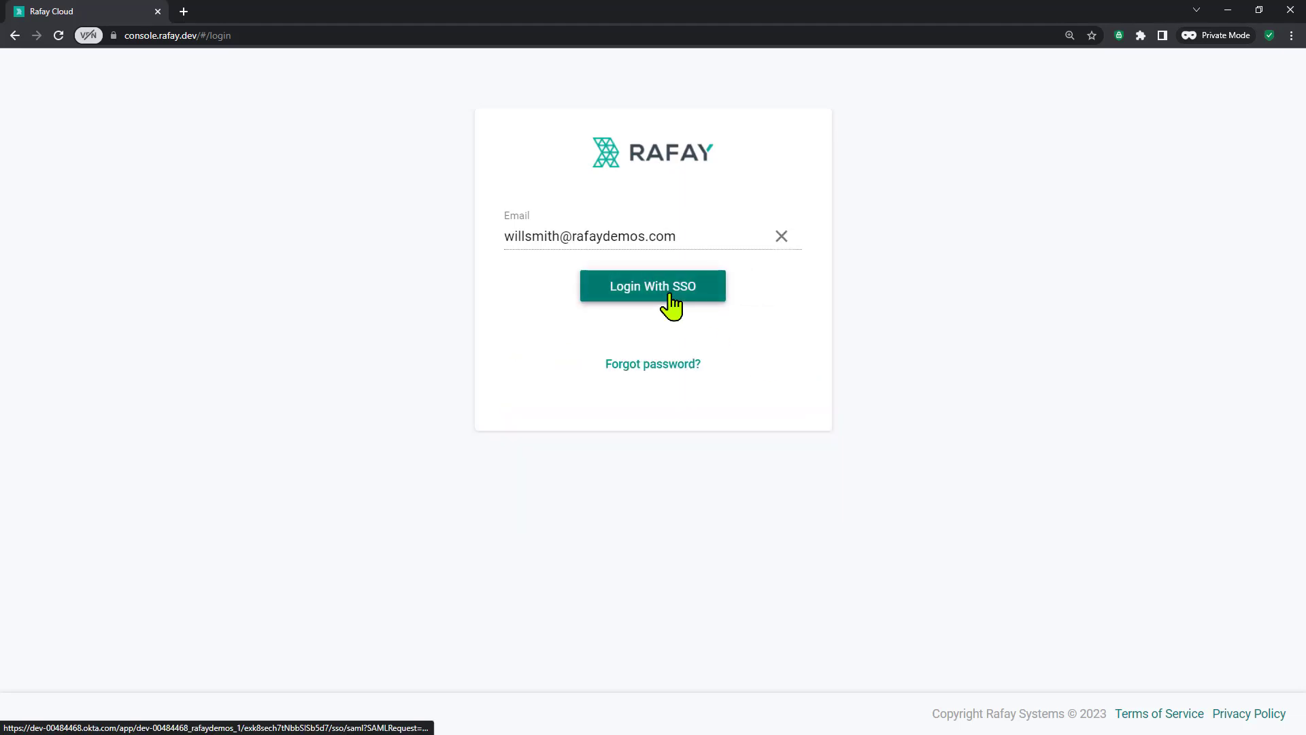
pyautogui.click(670, 297)
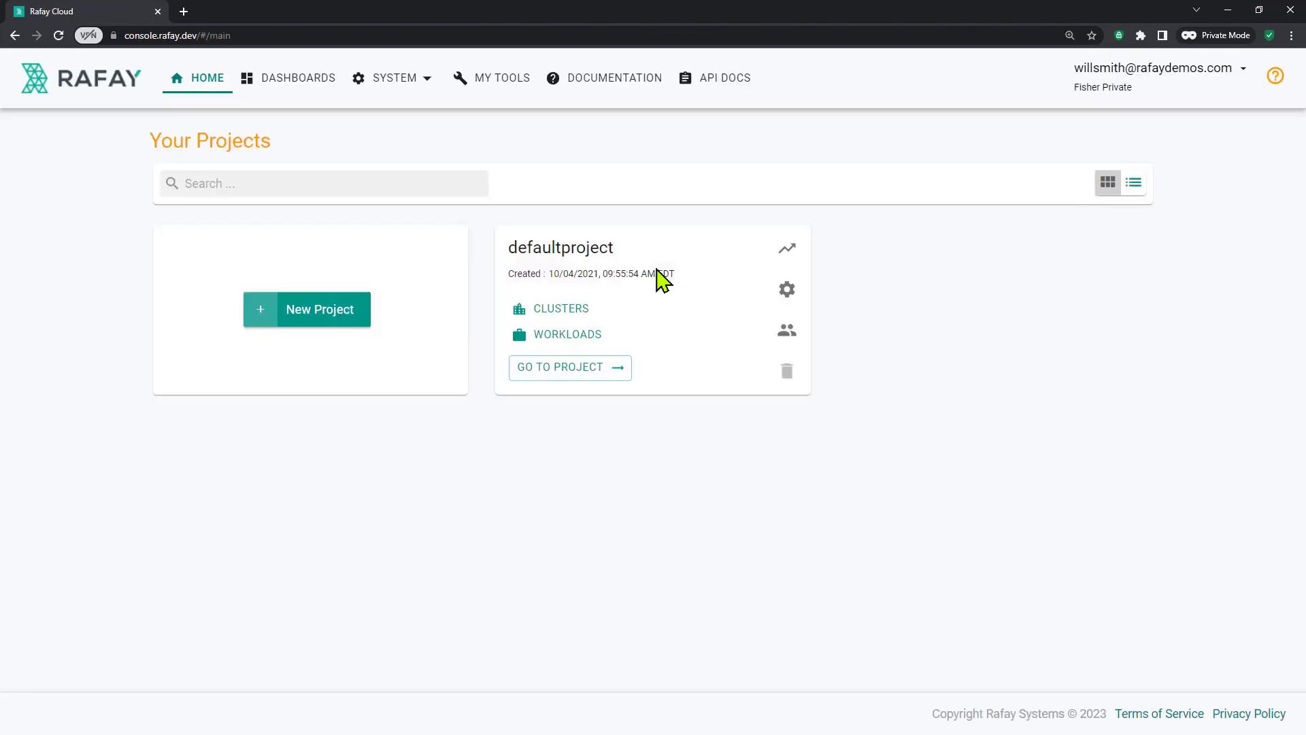
pyautogui.click(300, 329)
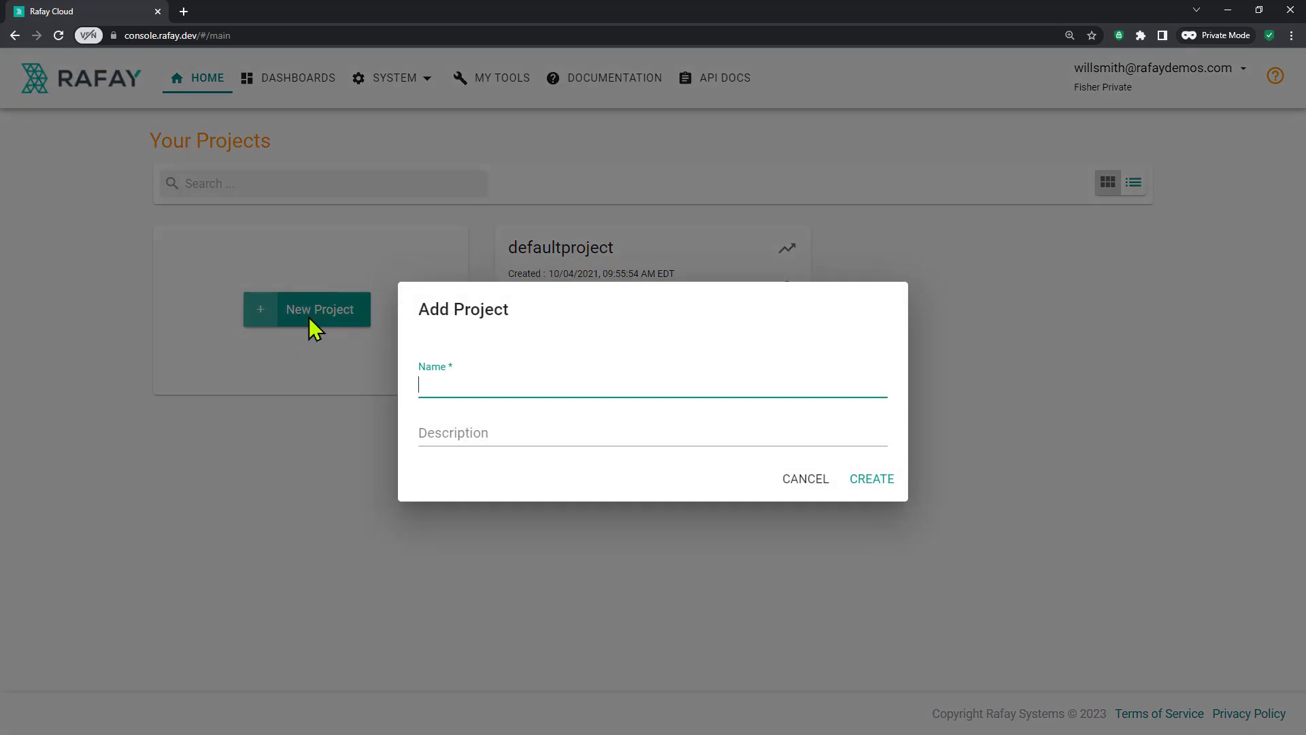
pyautogui.write('test')
pyautogui.click(869, 481)
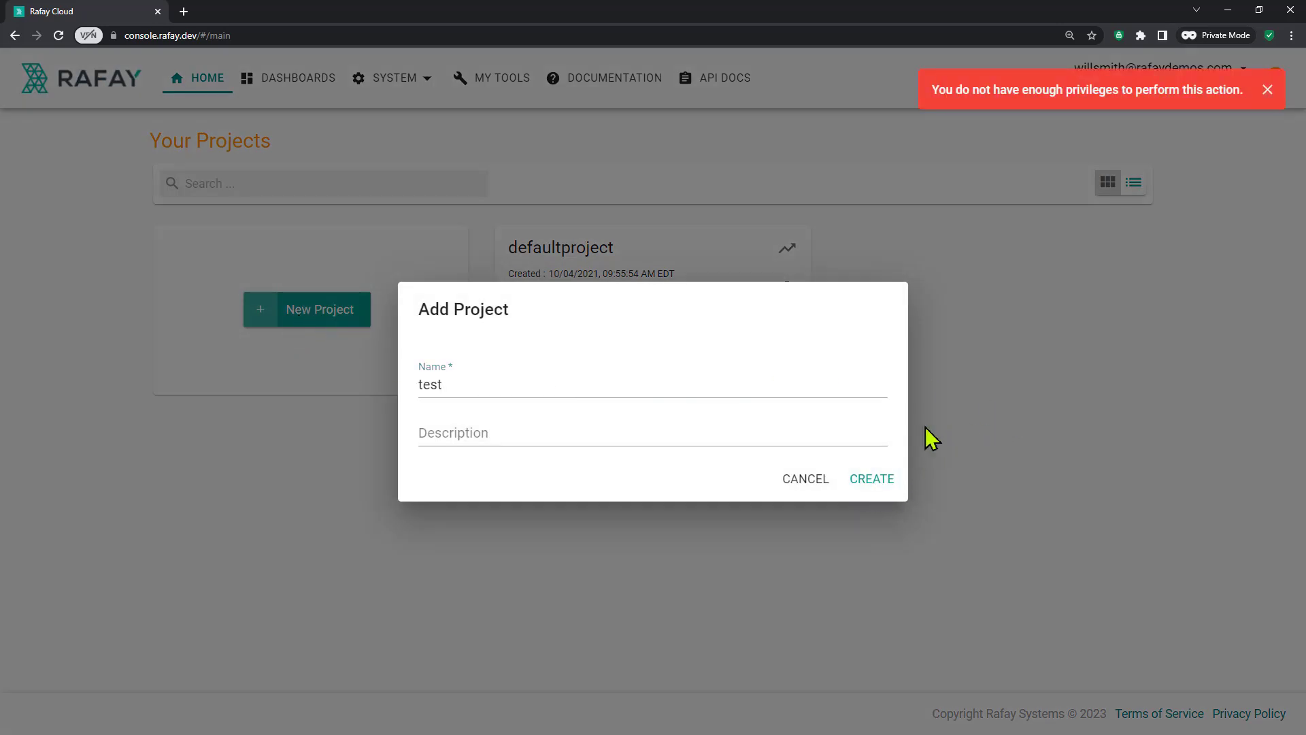
pyautogui.click(816, 487)
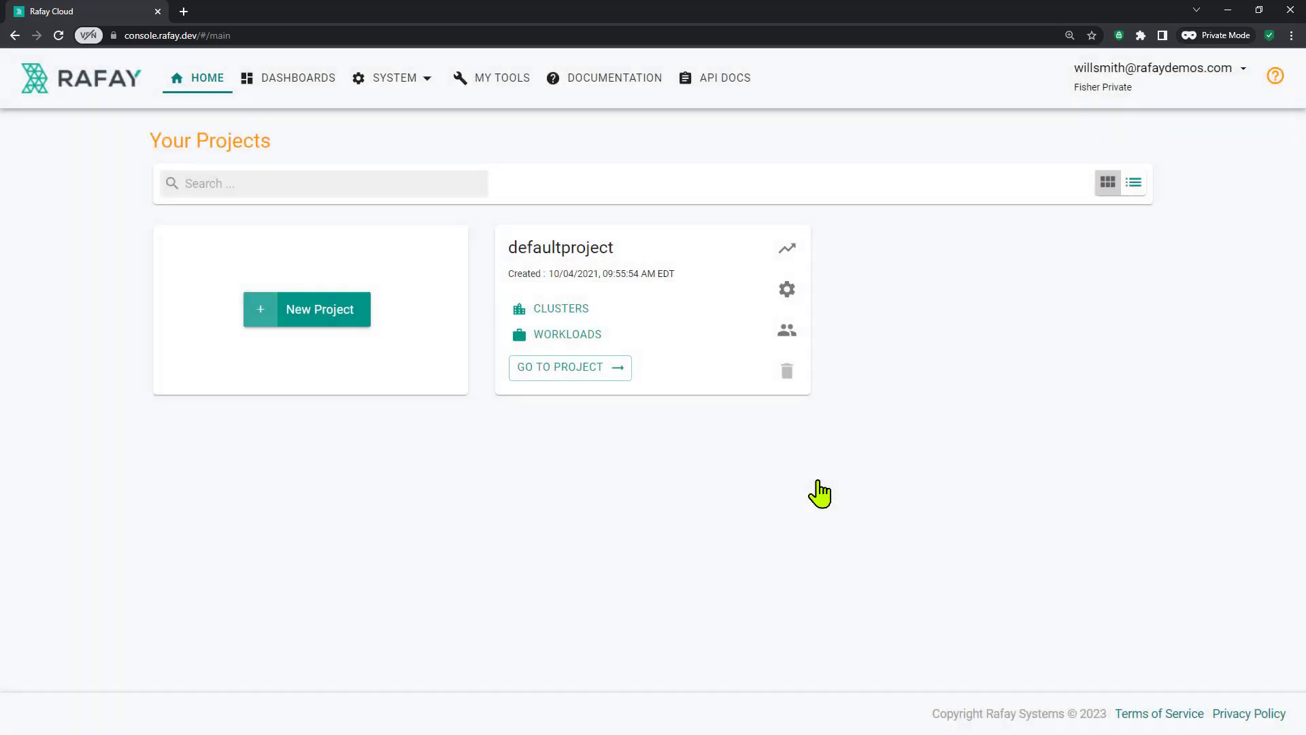
pyautogui.click(575, 258)
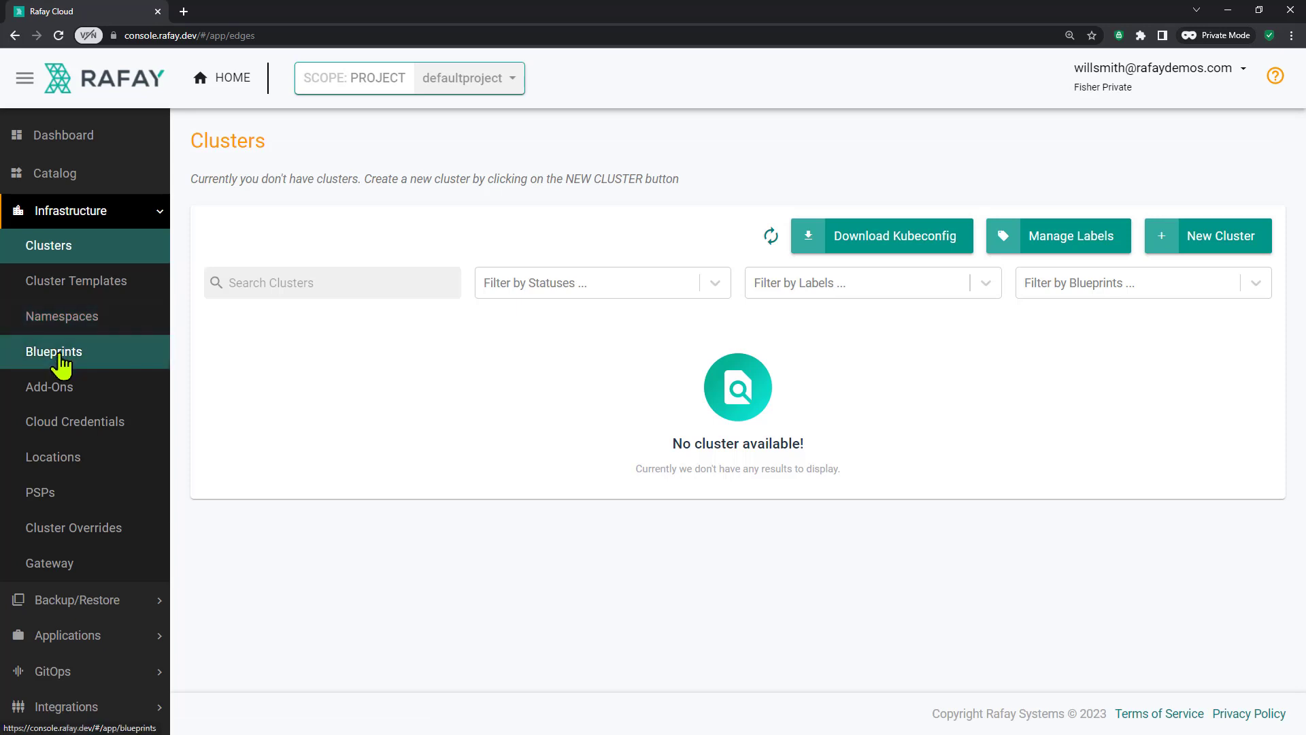
# Step: Create a new cluster blueprint named 'test' in defaultproject
pyautogui.click(59, 355)
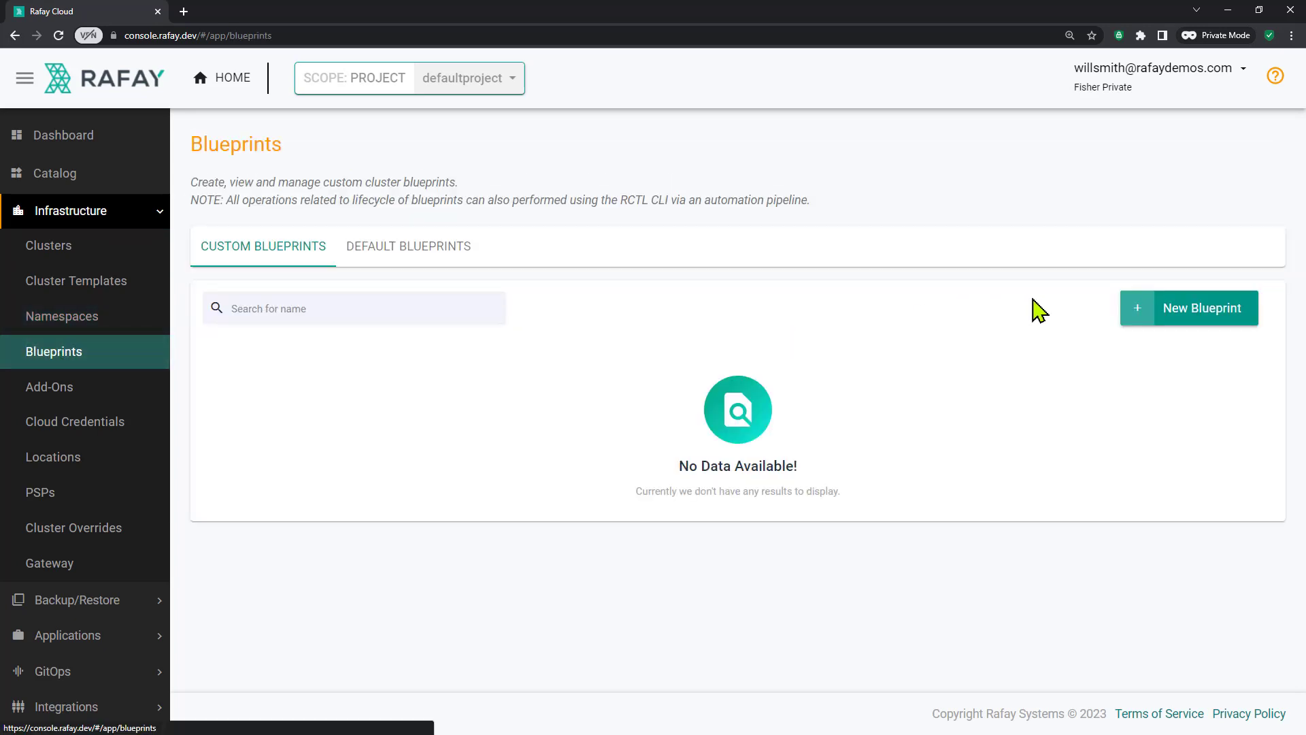
pyautogui.click(1204, 320)
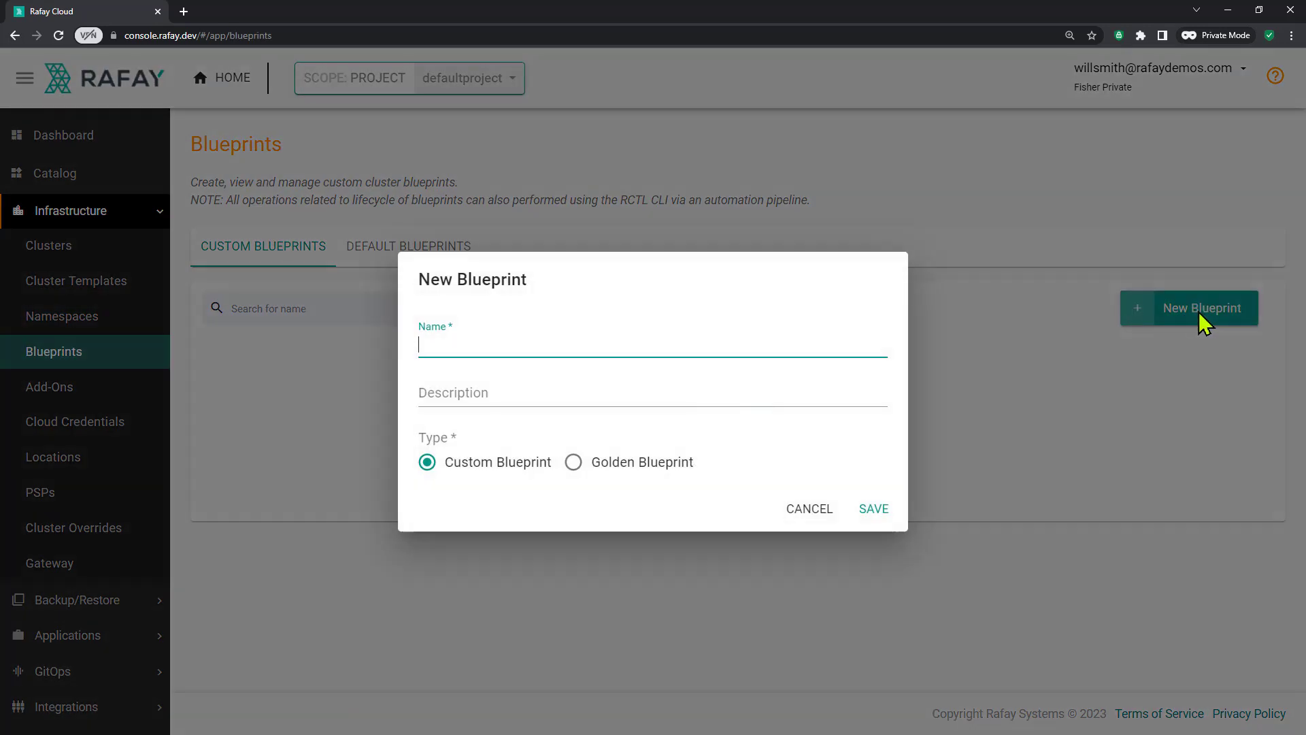
pyautogui.write('test')
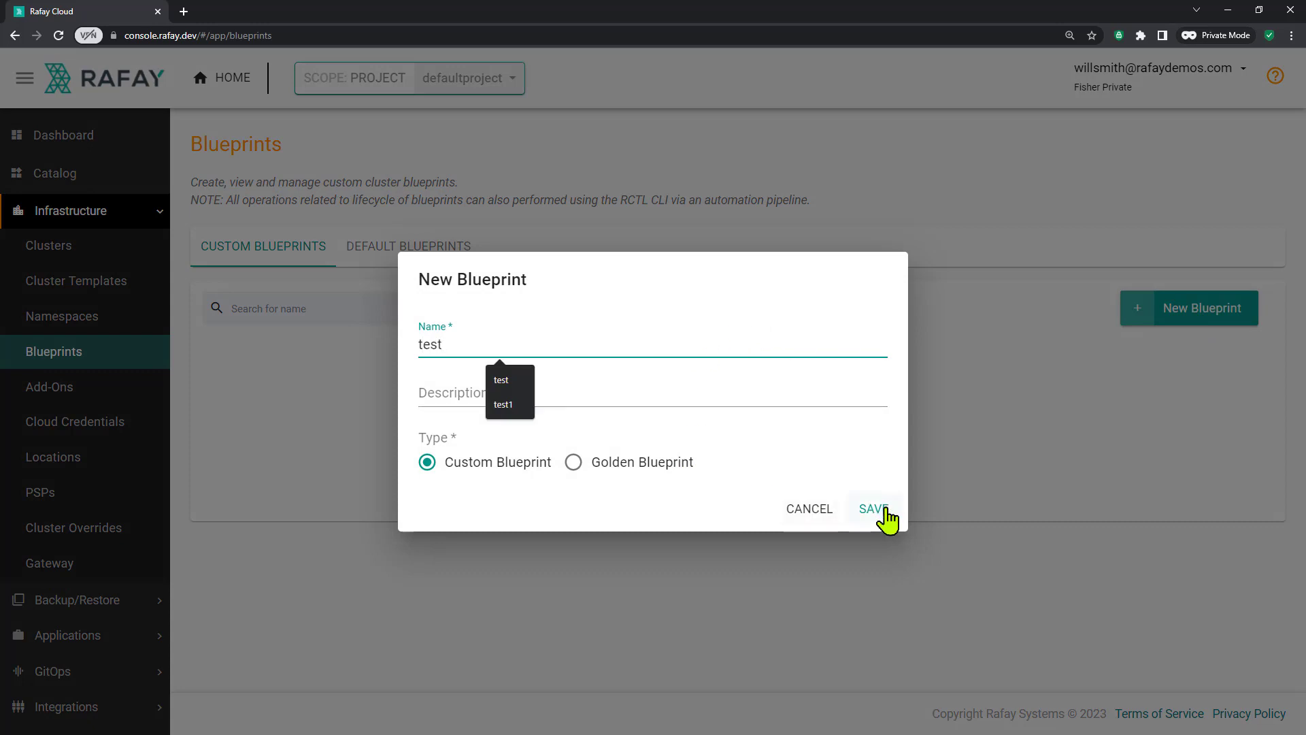
pyautogui.click(883, 515)
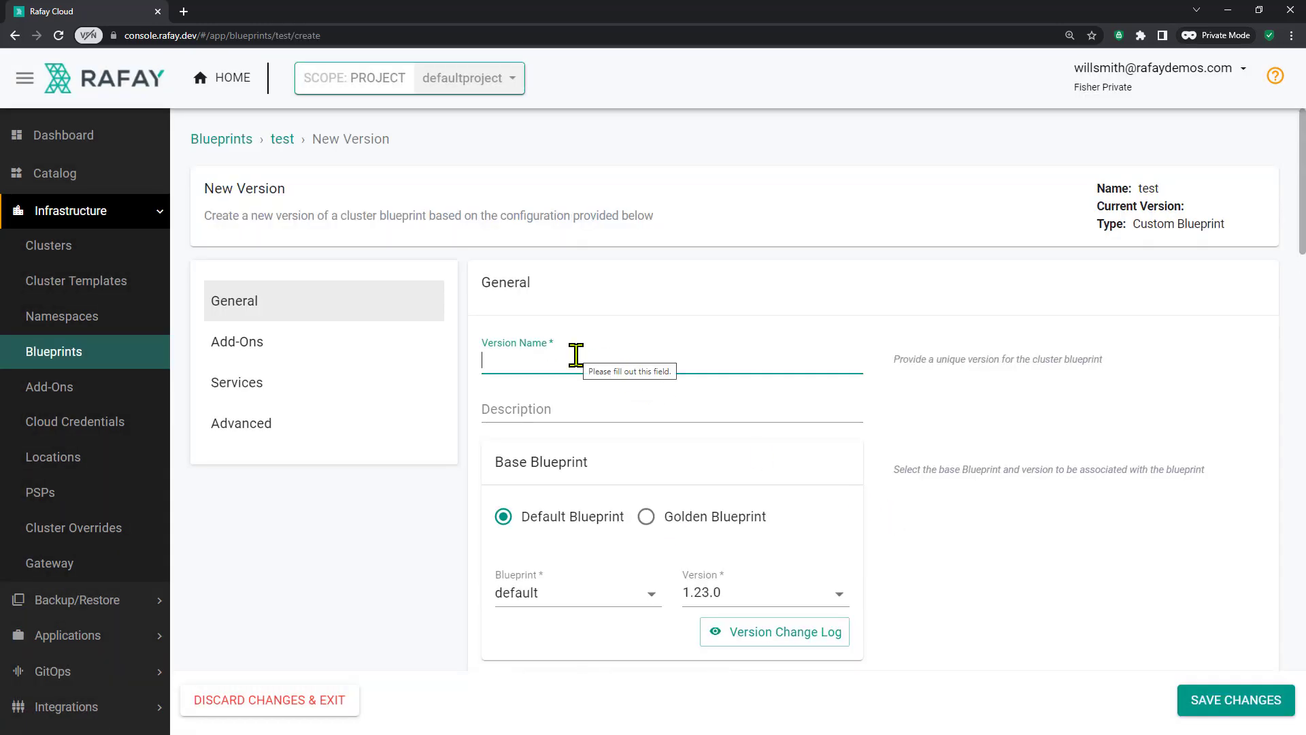
# Step: Save the blueprint's first version as v1 on base blueprint default 1.23.0
pyautogui.click(576, 354)
pyautogui.write('v1')
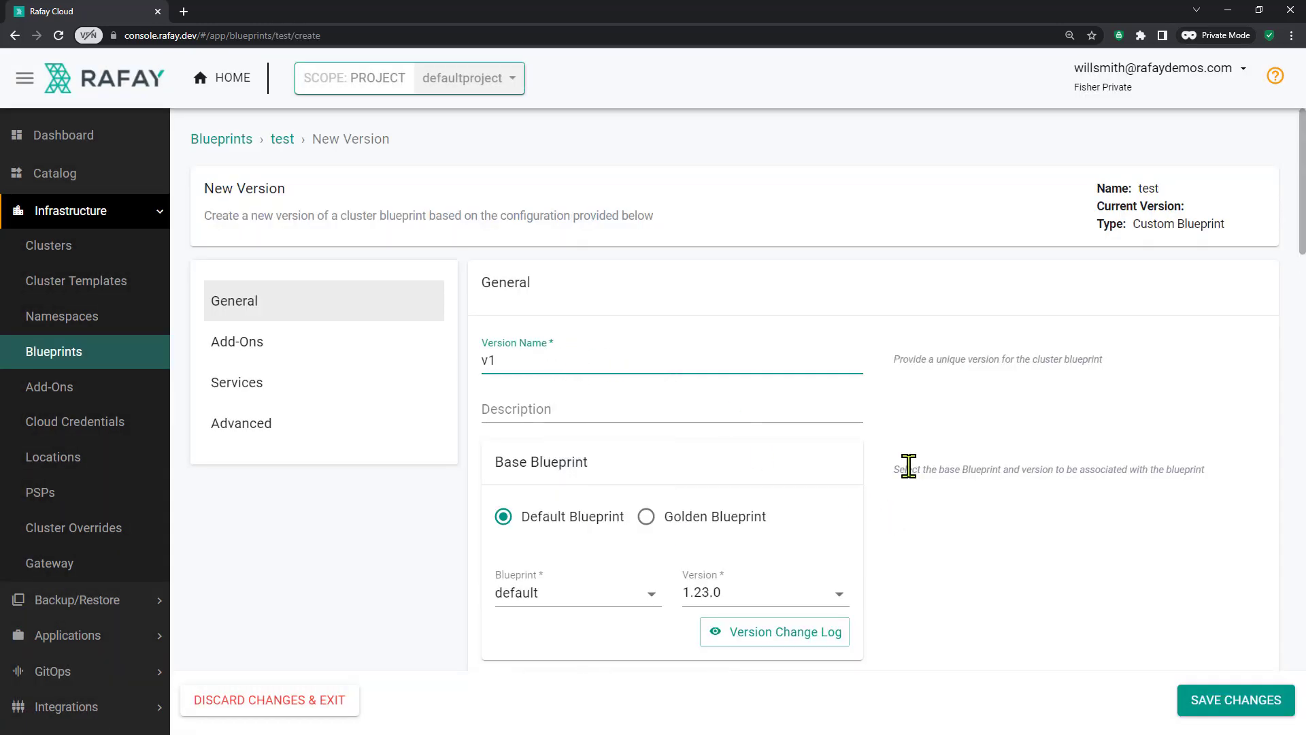
pyautogui.click(1208, 708)
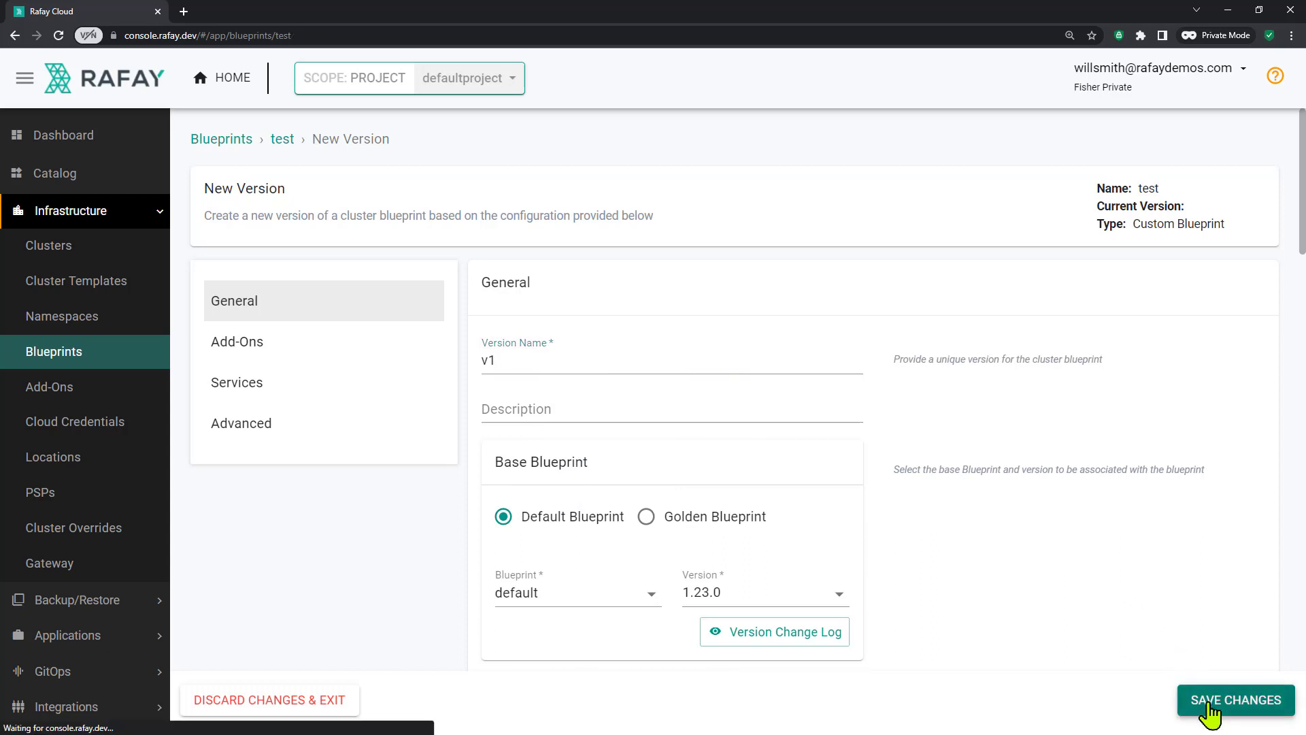